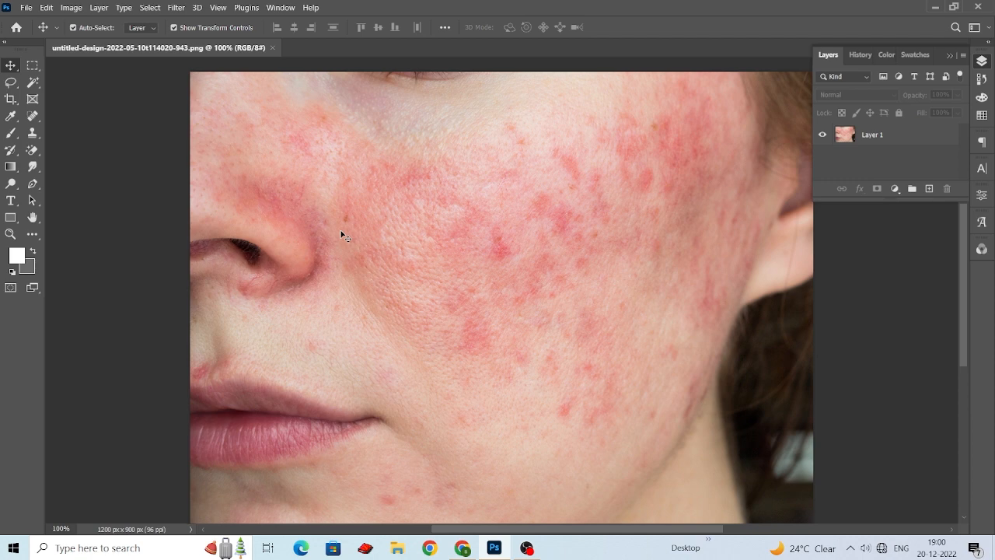
scroll(350, 240, down, 2)
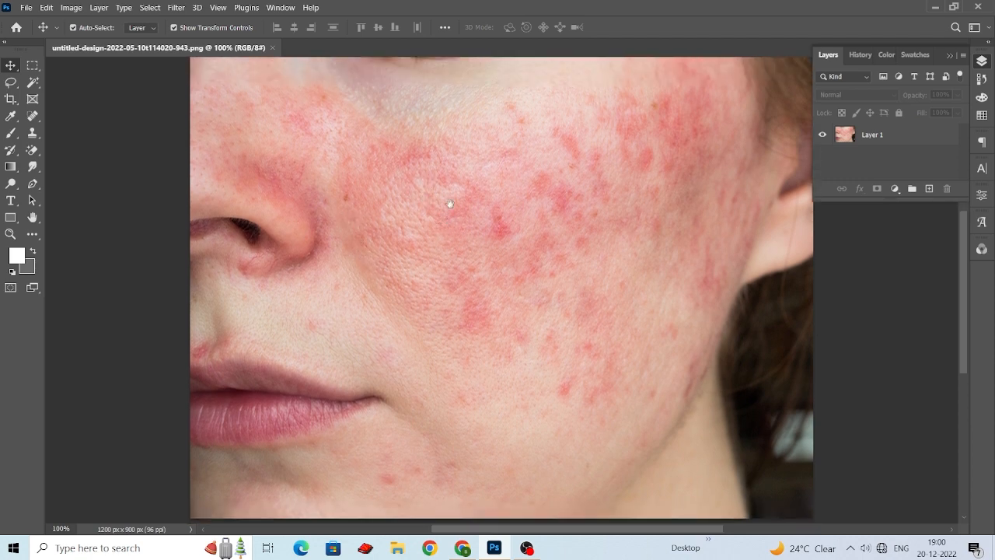
drag(448, 205, 374, 211)
drag(476, 282, 461, 276)
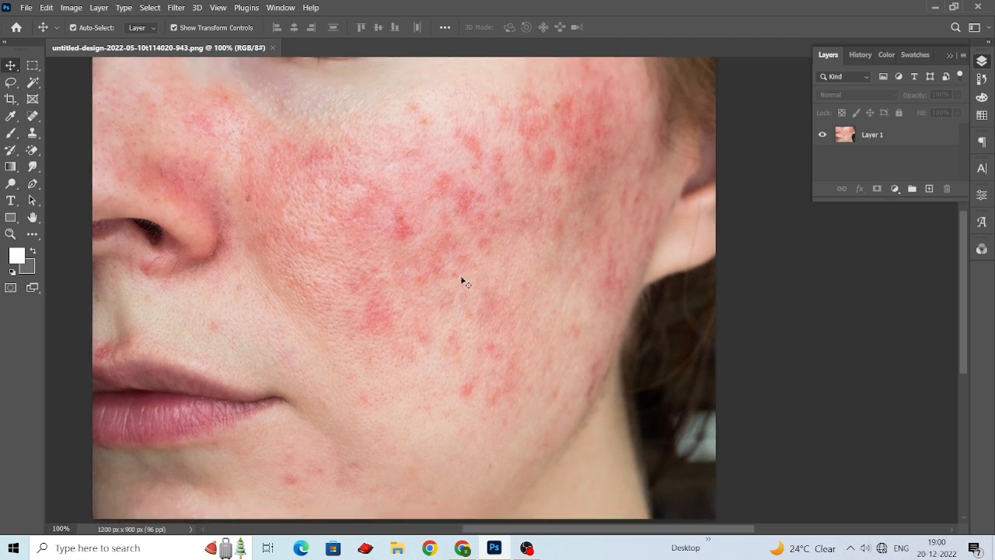
scroll(435, 136, down, 1)
scroll(451, 186, up, 2)
scroll(475, 195, down, 2)
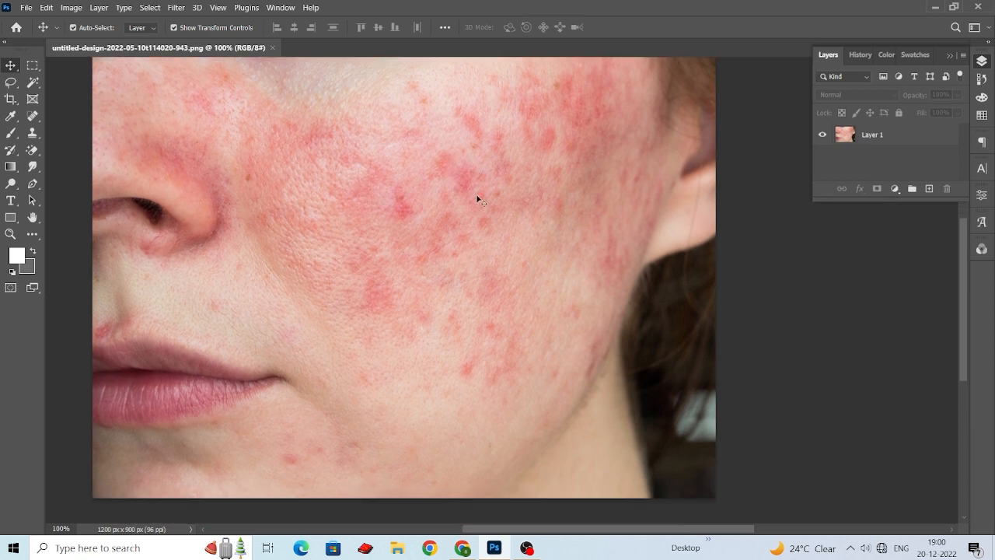
scroll(467, 195, up, 2)
Duplicate Layer 1 and hide the original, leaving the copy as the active layer
click(880, 140)
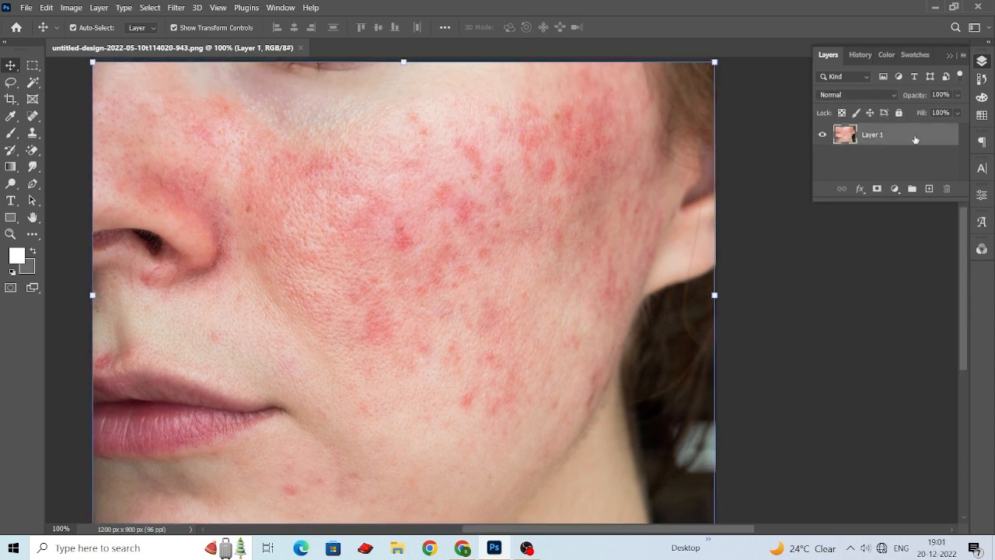
drag(932, 143, 929, 188)
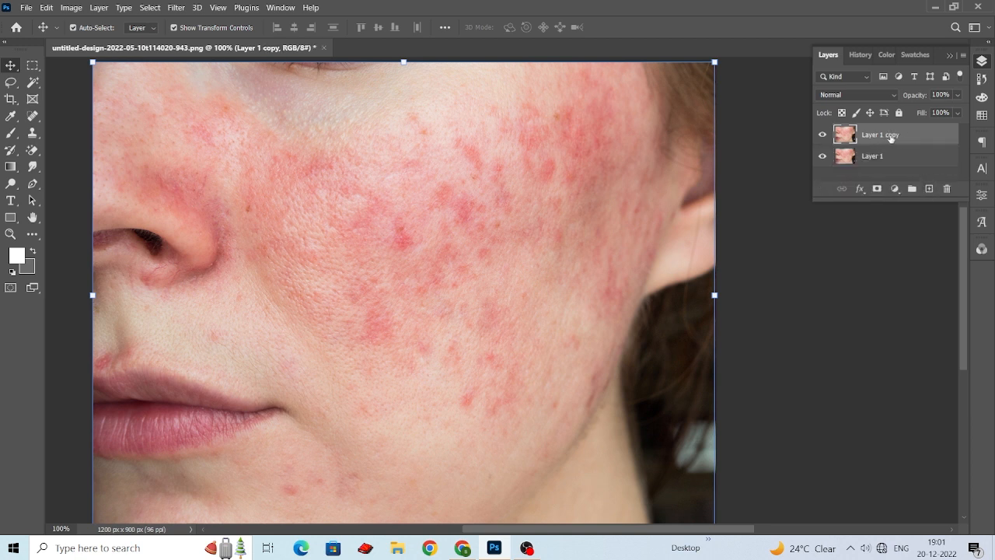
click(872, 159)
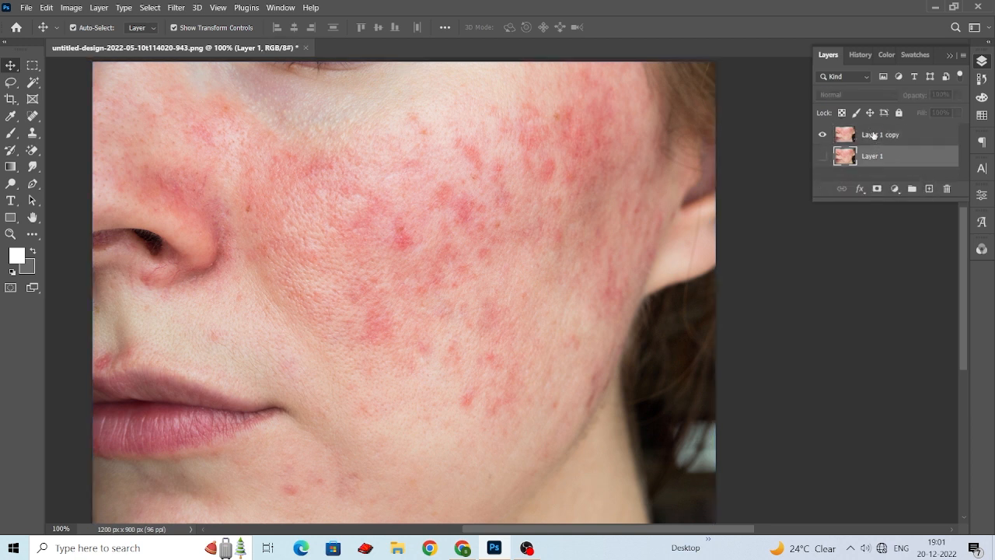
click(876, 135)
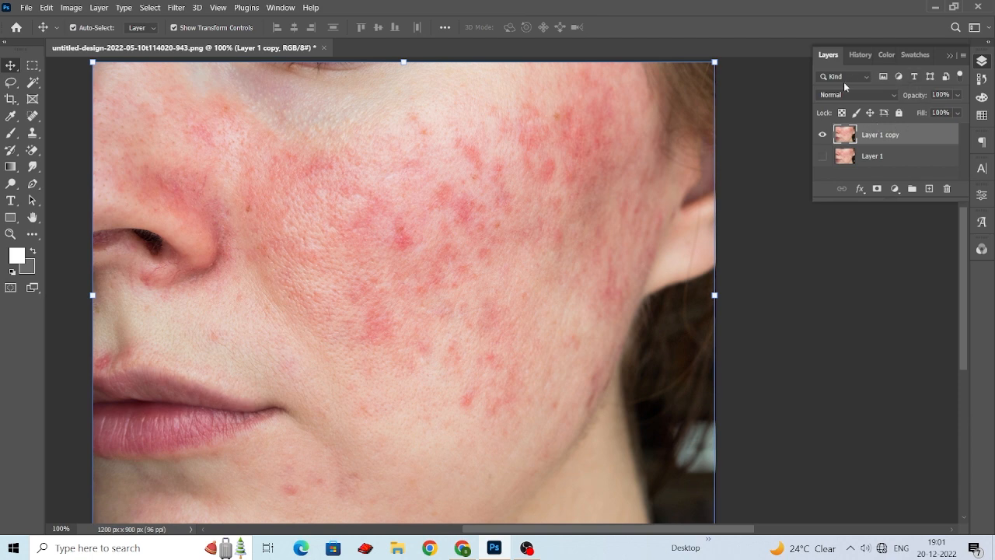
Show the image's channel list and dock it in the same group as the layer list
click(285, 8)
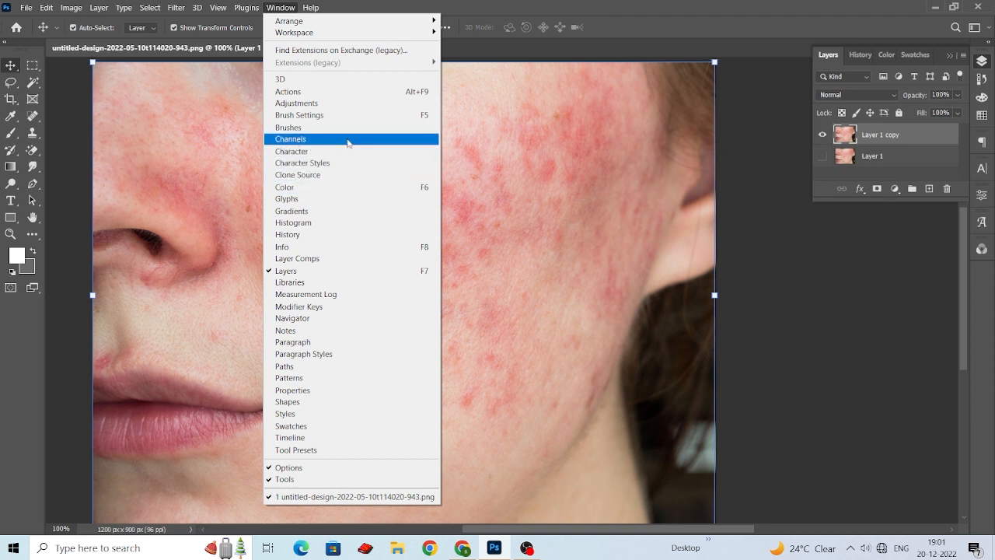
click(311, 138)
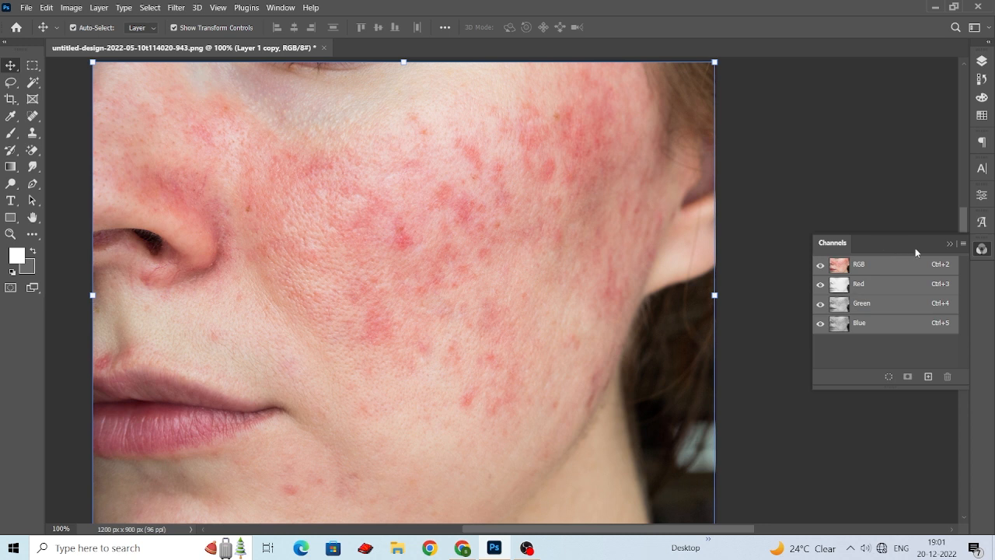
drag(930, 247, 912, 141)
click(983, 62)
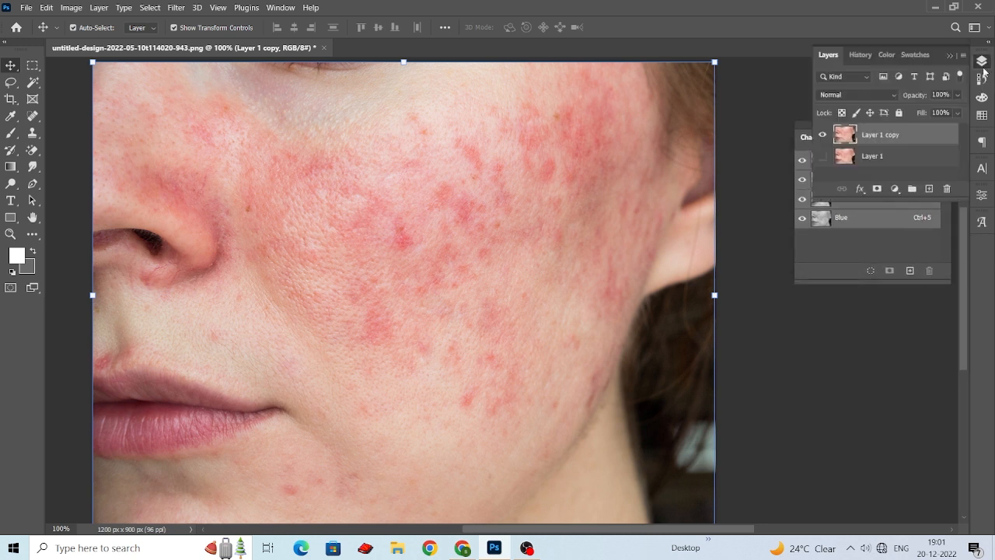
drag(809, 130, 856, 60)
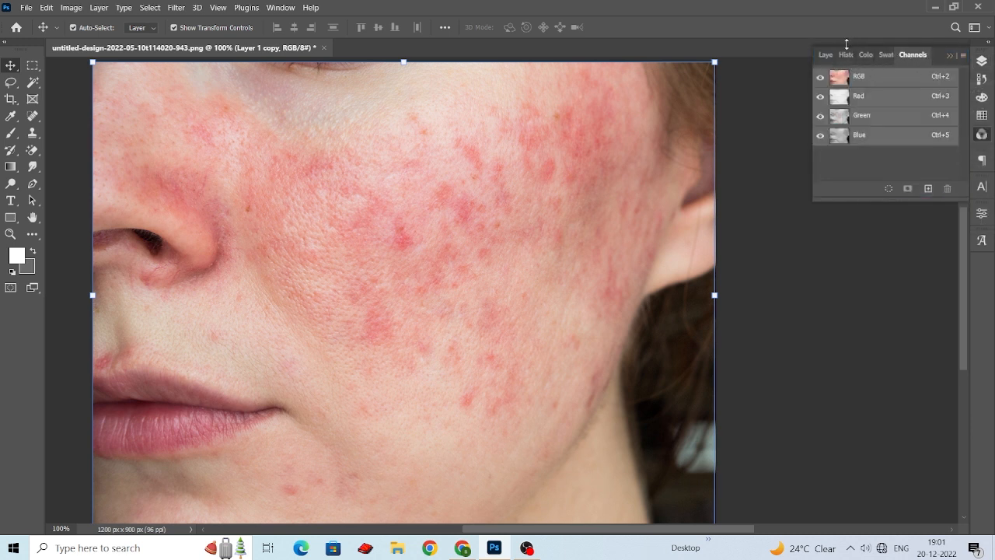
Duplicate the Blue channel and apply a High Pass filter with a 35-pixel radius to the copy
click(873, 137)
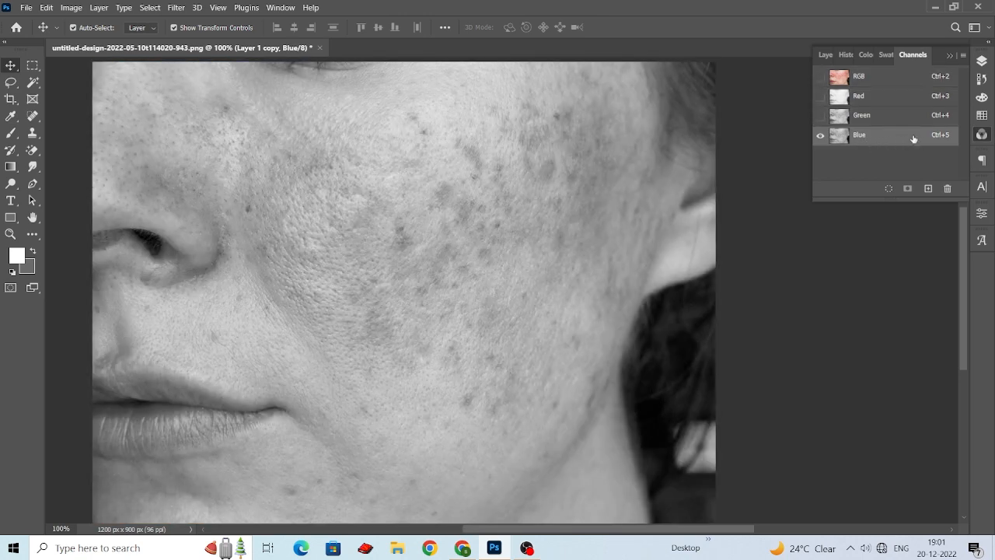
drag(931, 137, 929, 191)
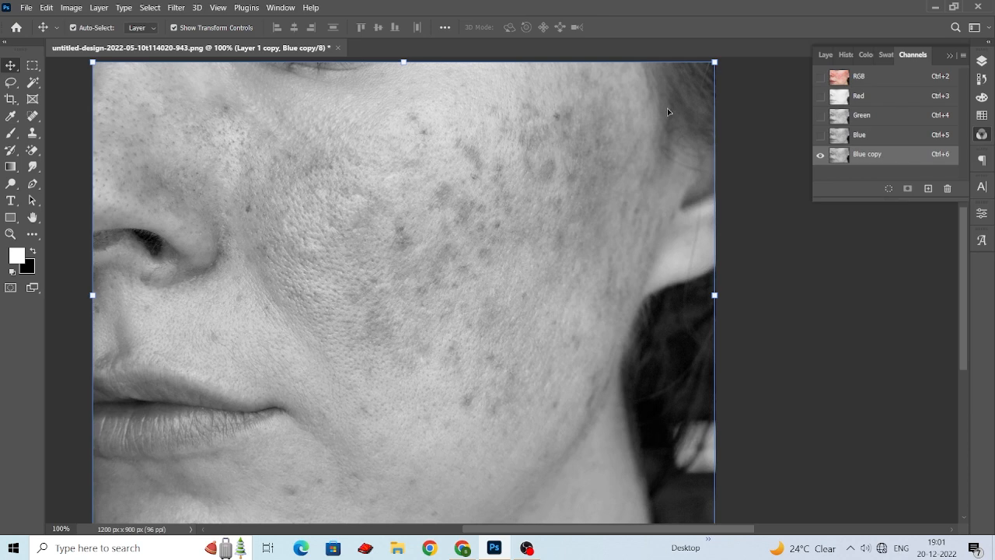
click(178, 8)
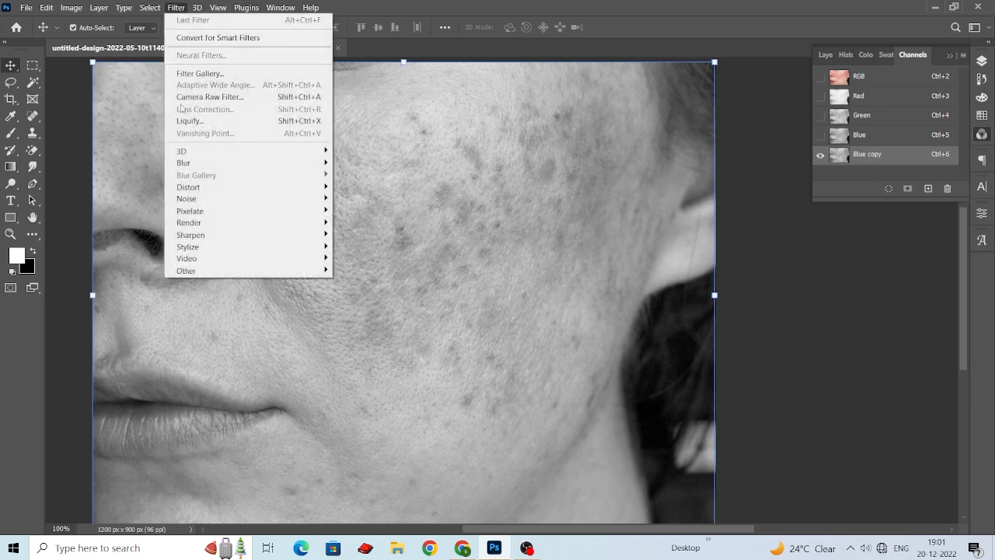
mouse_move(213, 270)
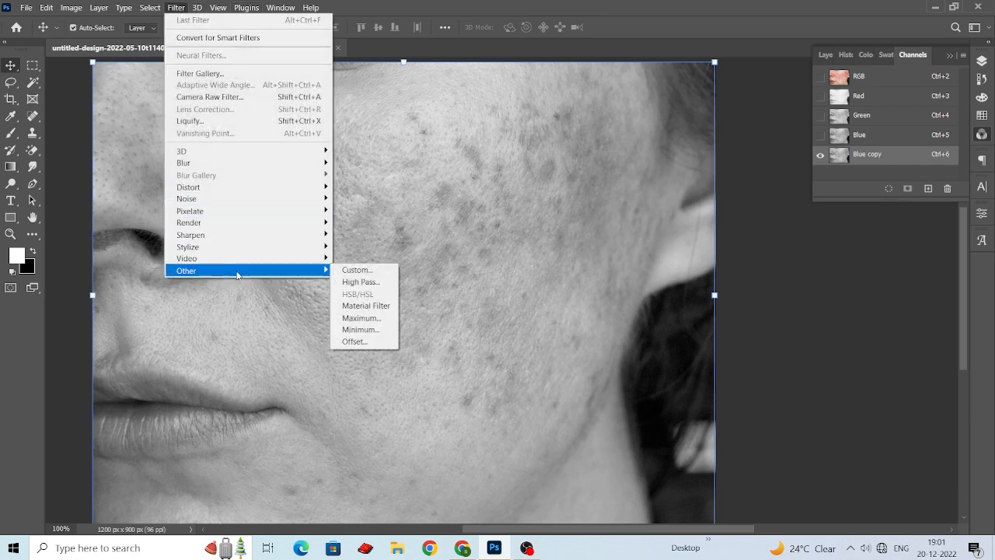
click(361, 281)
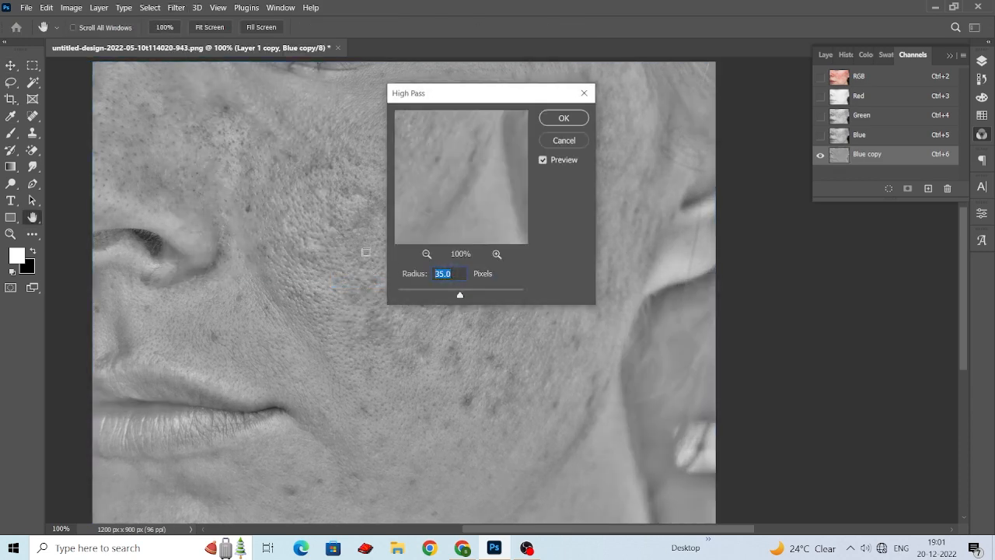
click(569, 122)
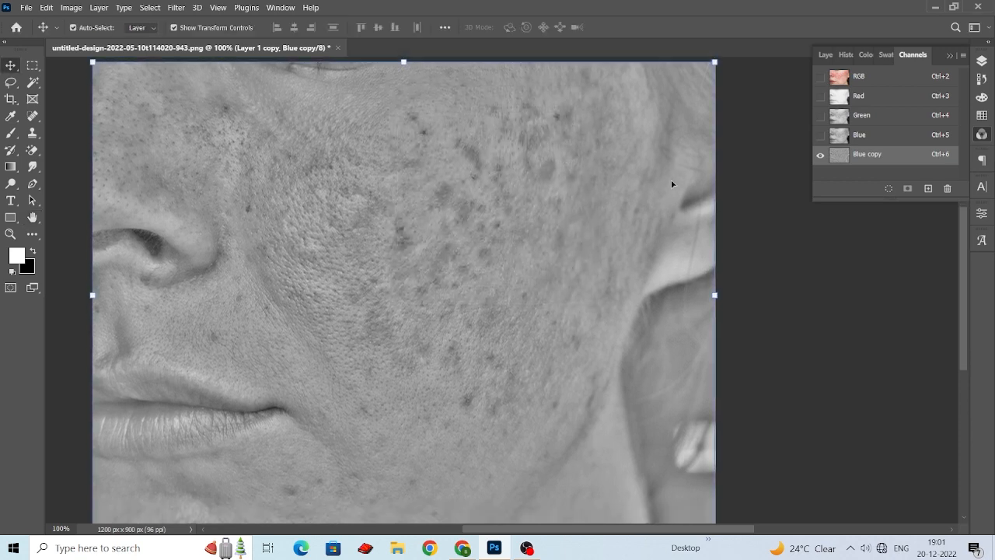
Run Calculations with Blue copy as both source channels, Hard Light blending and 100% opacity, outputting to a new channel
click(71, 7)
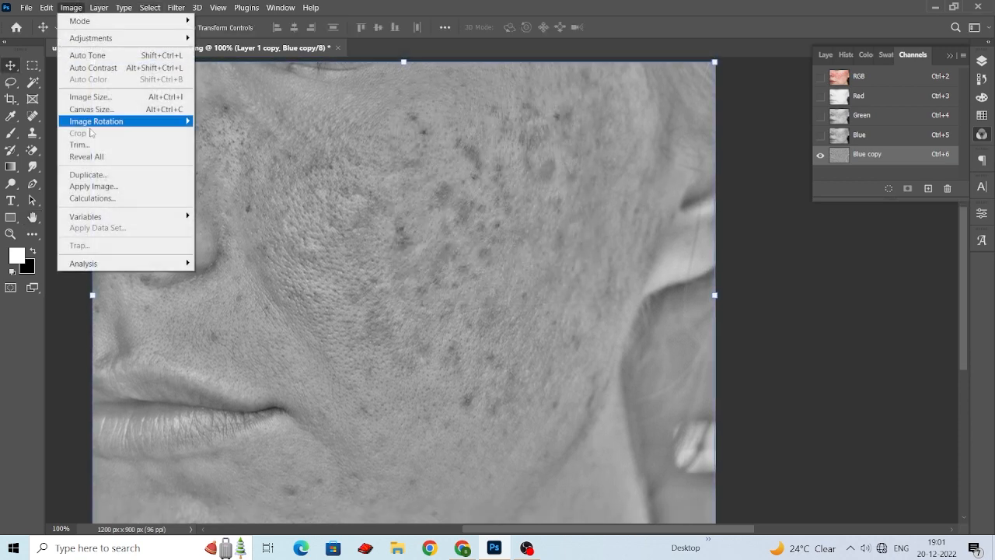
click(97, 198)
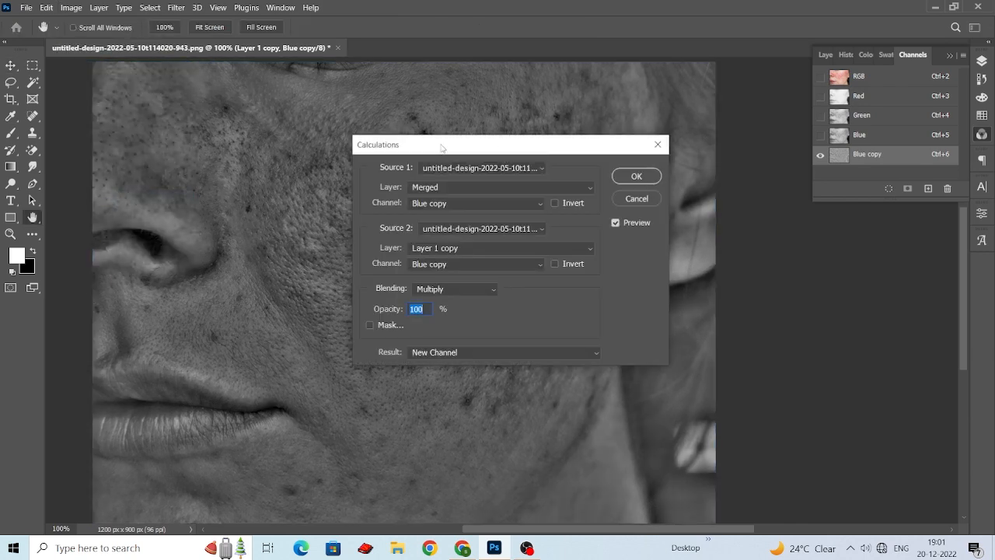
drag(441, 147, 470, 102)
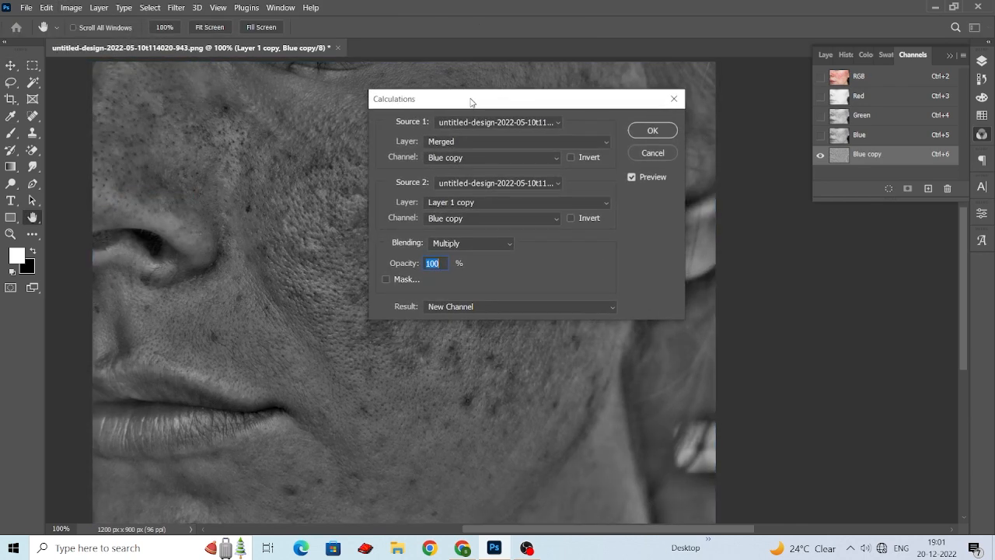
click(471, 244)
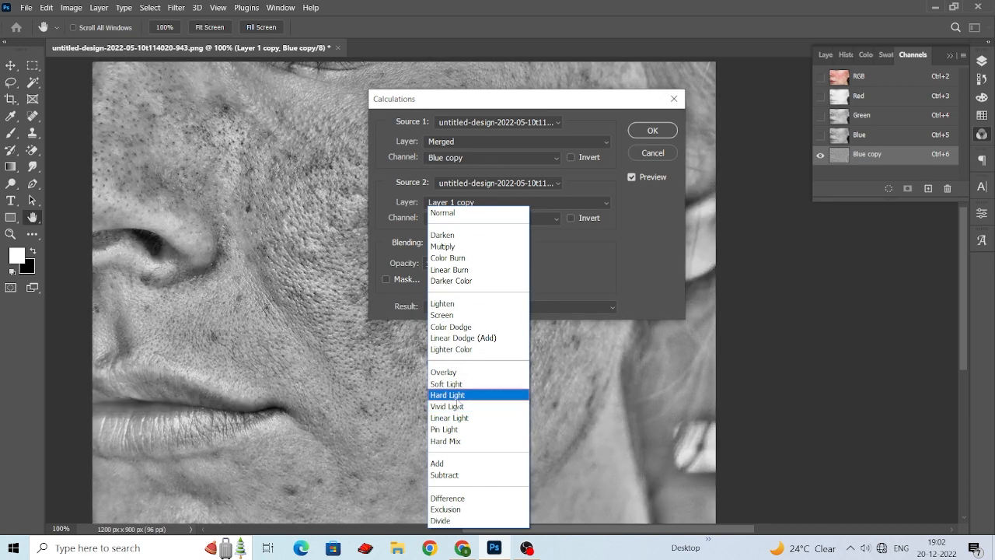
click(456, 398)
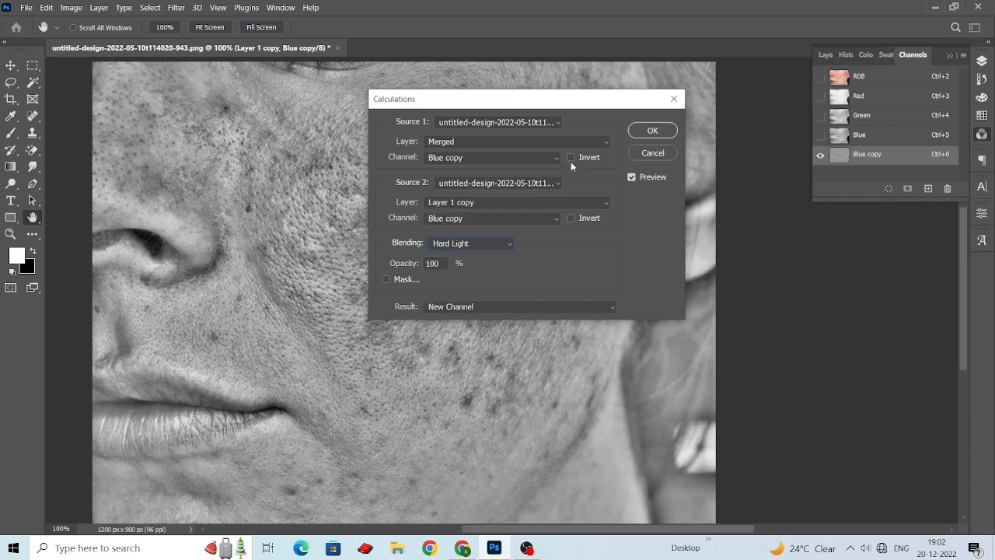
click(652, 131)
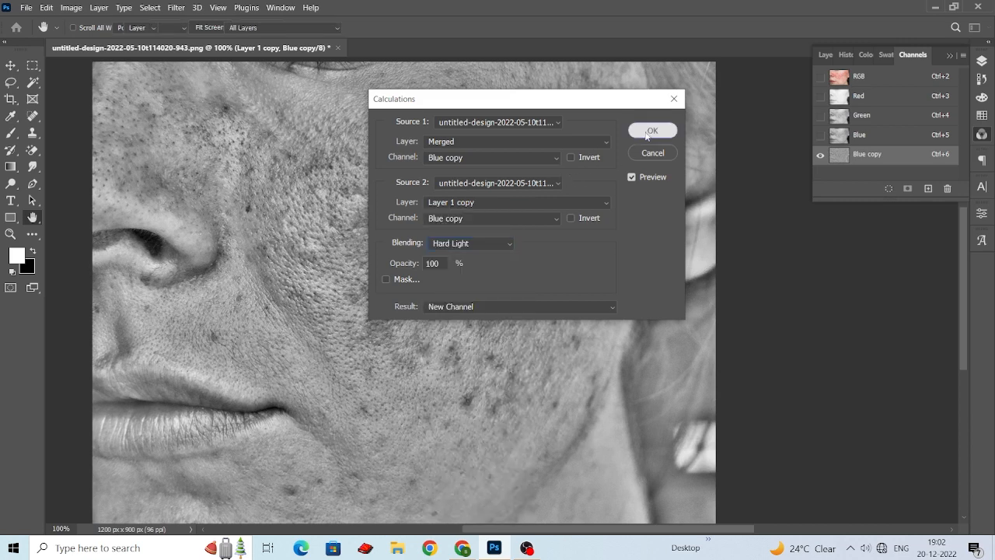
key(v)
Repeat the Hard Light Calculations on Alpha 1 and on Alpha 2, each into a new channel, and enlarge the channel list
click(72, 7)
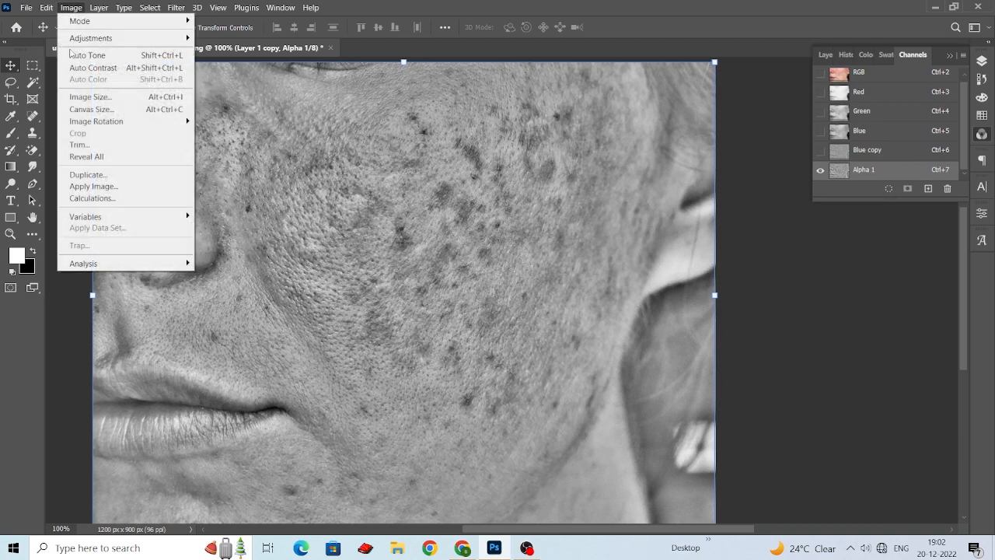
click(112, 196)
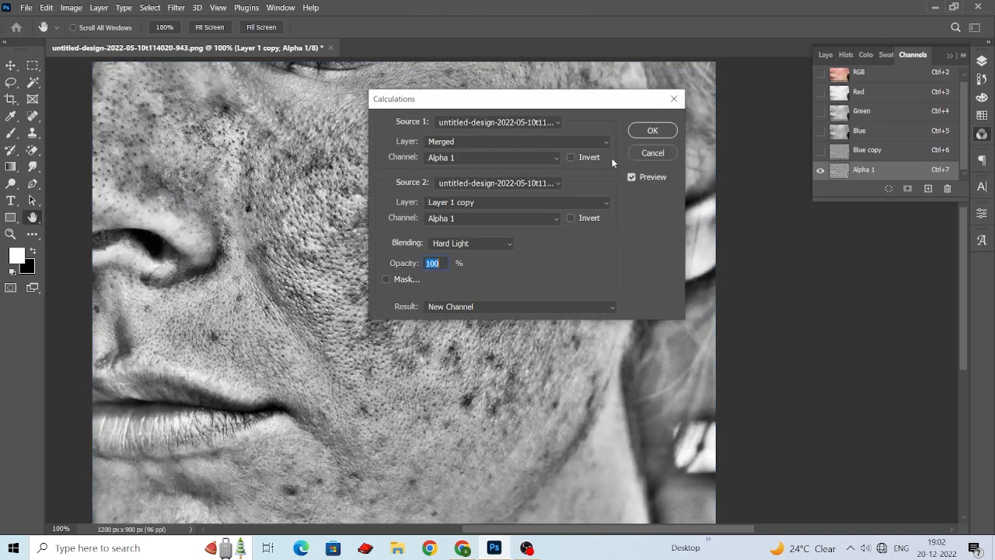
click(671, 133)
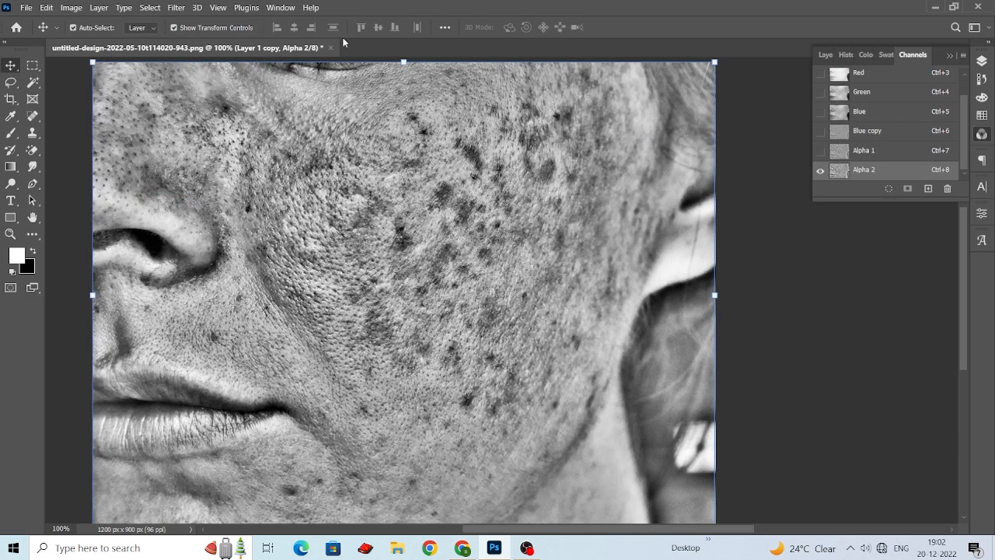
click(62, 9)
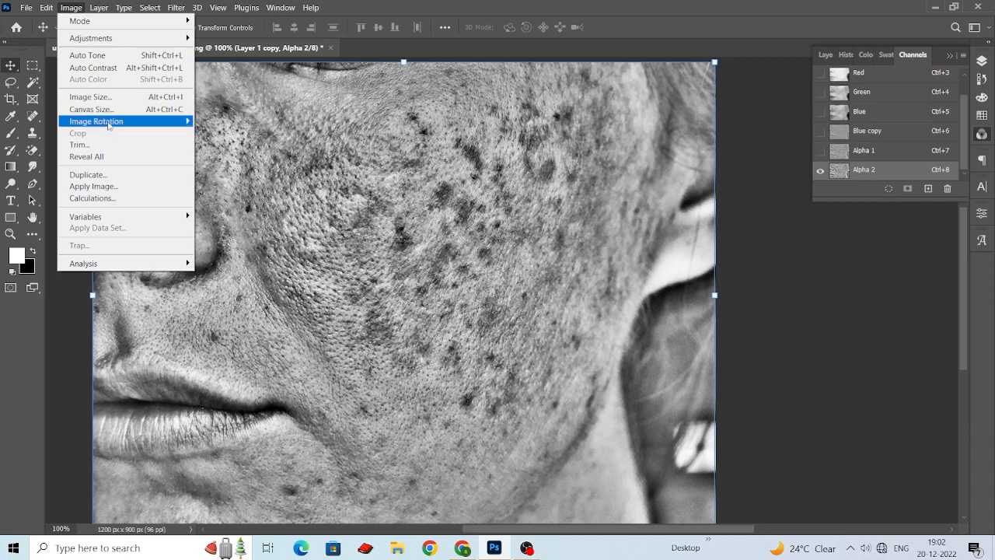
click(117, 195)
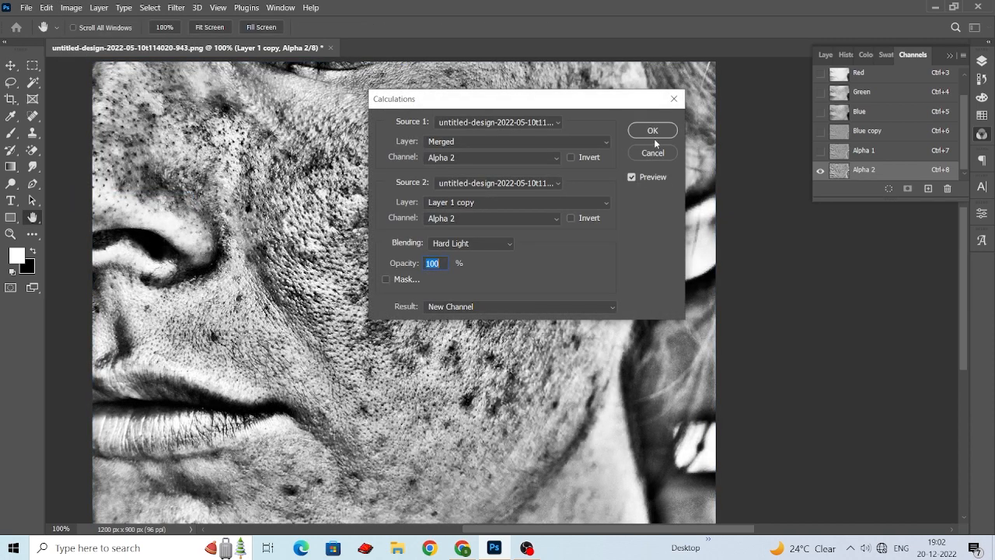
click(654, 134)
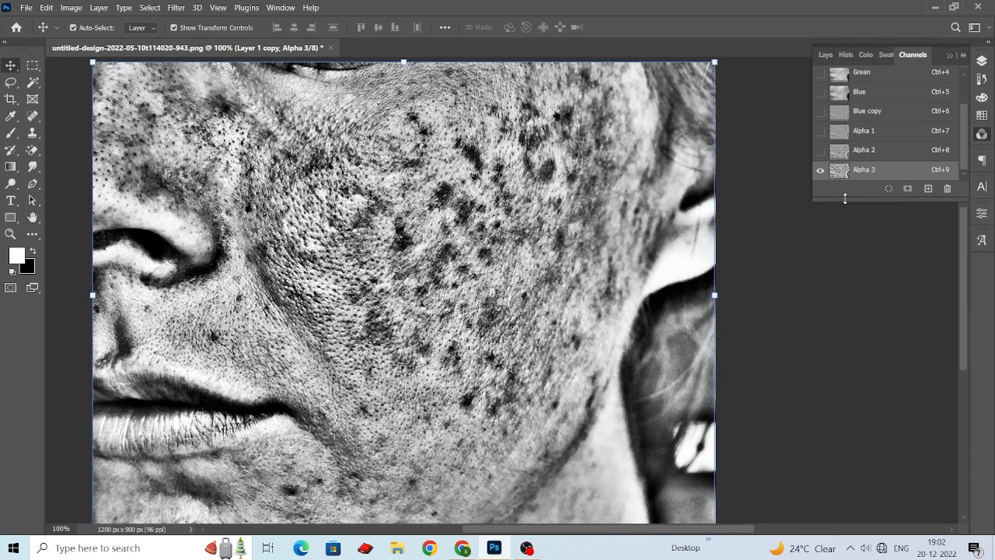
drag(844, 199, 844, 229)
Activate the Brush tool with a soft round 70 px tip at 0% hardness for painting on Alpha 3
scroll(472, 189, down, 1)
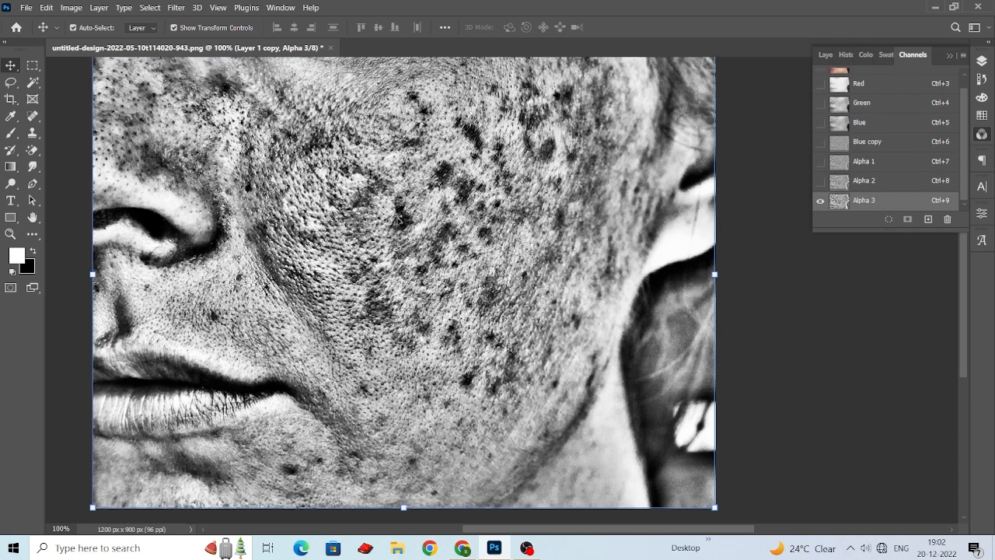
scroll(324, 295, down, 2)
scroll(323, 295, left, 1)
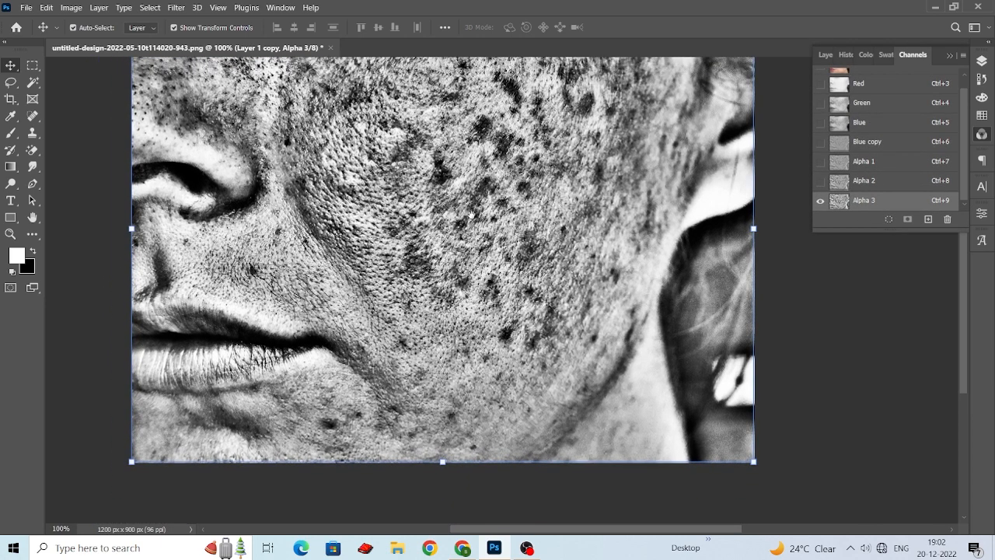
drag(471, 213, 439, 220)
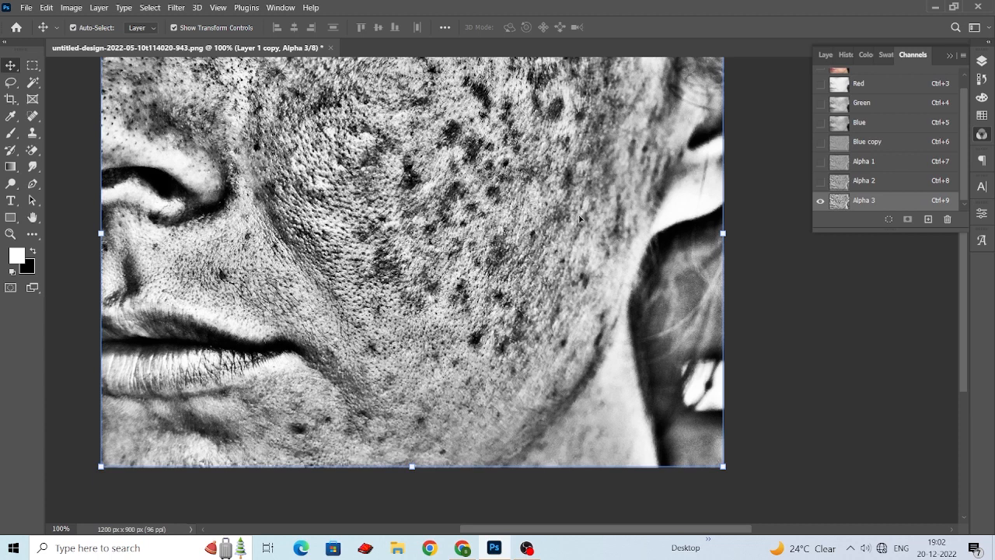
click(10, 132)
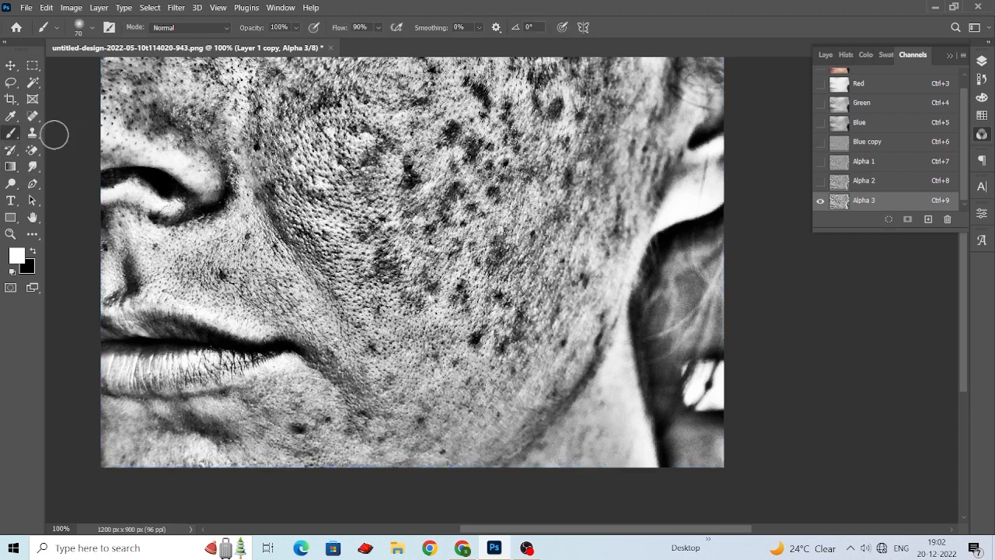
right_click(11, 133)
click(62, 134)
click(85, 33)
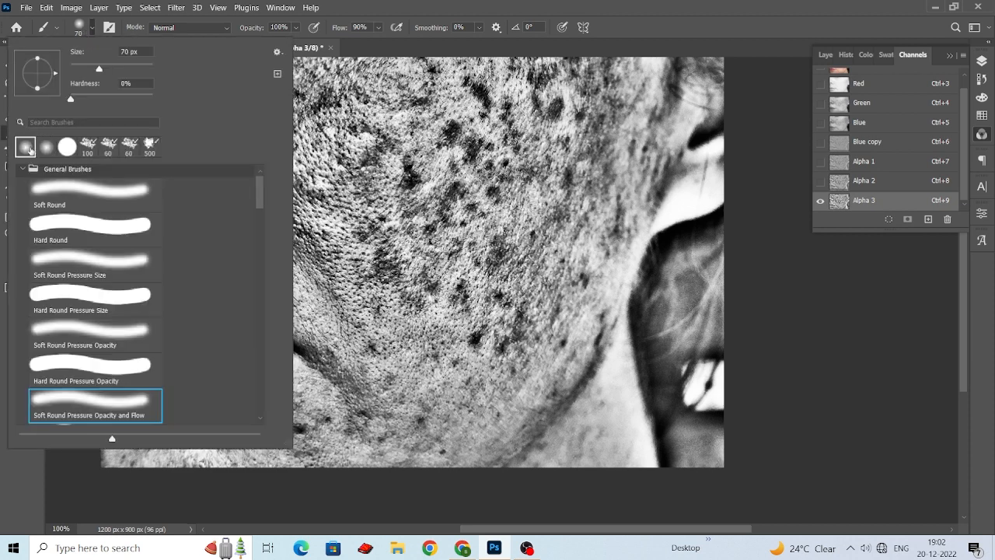
click(785, 270)
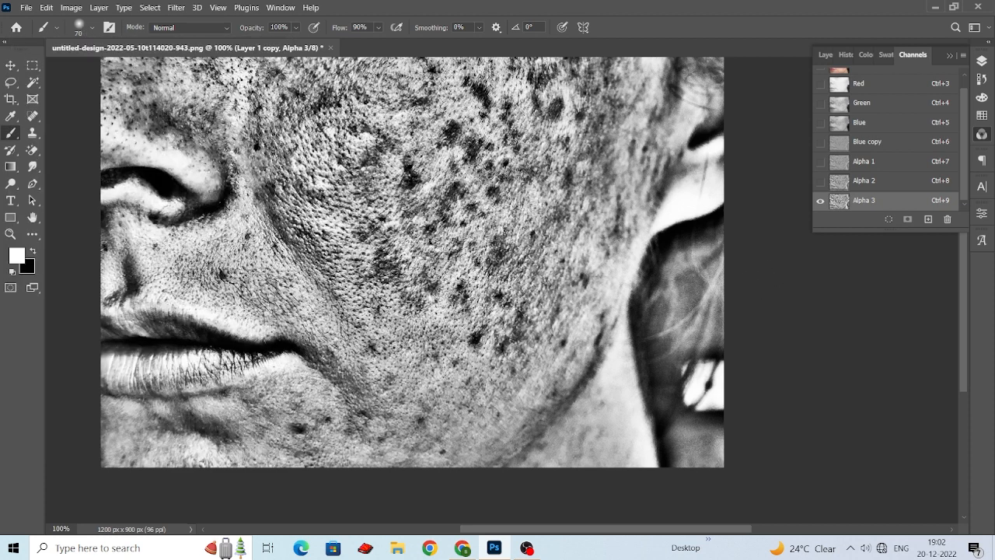
Set the foreground colour to white (ffffff) and paint over the lips on Alpha 3 with the 70 px brush
scroll(498, 276, down, 1)
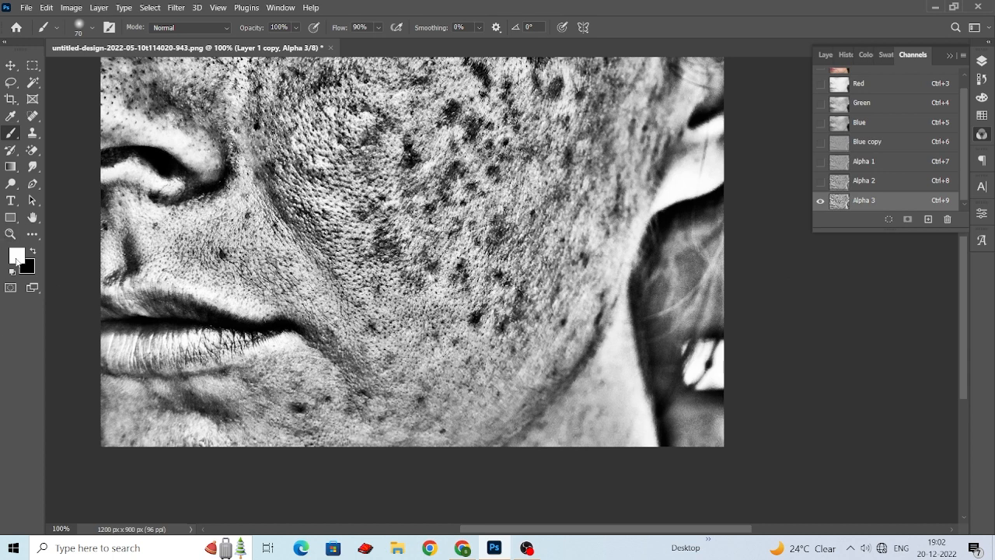
click(17, 258)
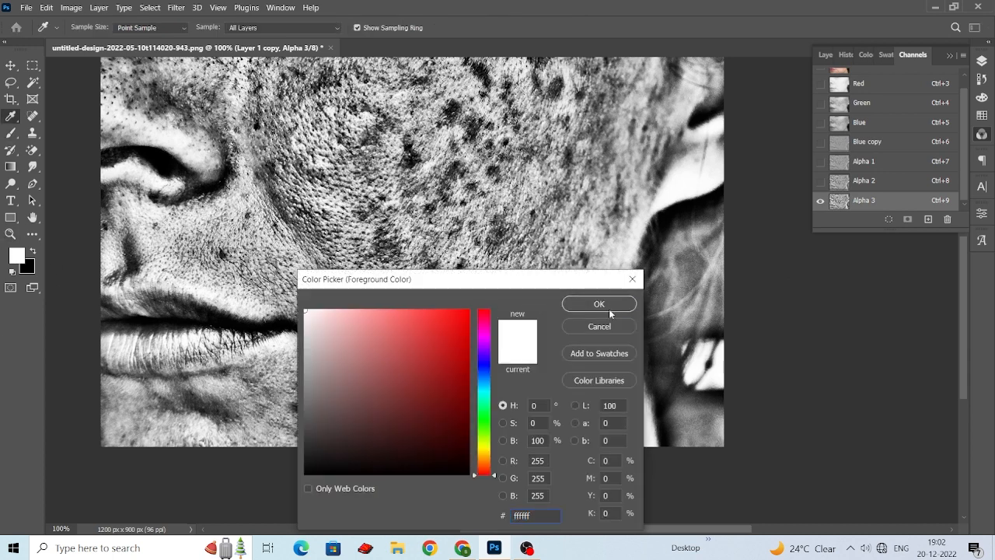
click(598, 304)
scroll(268, 327, left, 1)
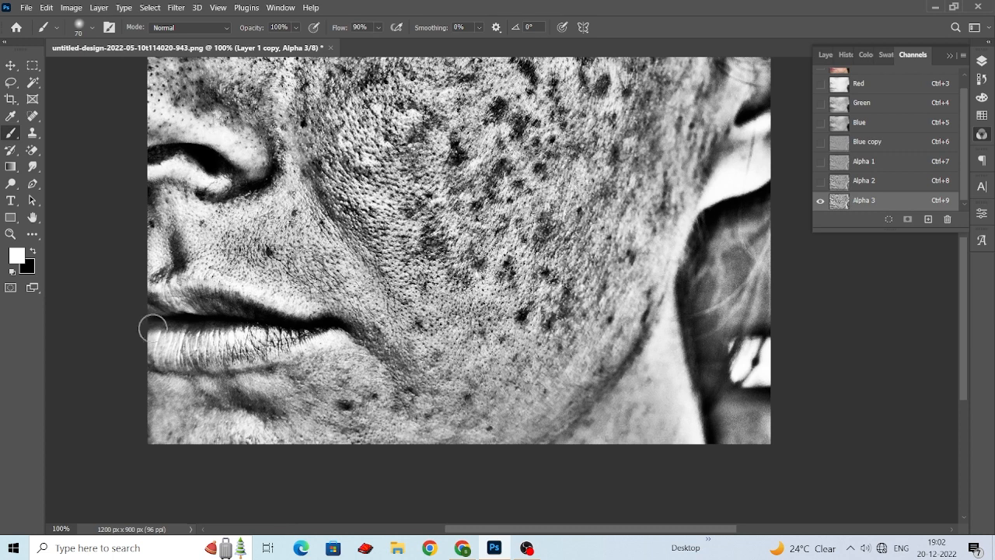
mouse_move(138, 316)
mouse_down()
mouse_move(206, 307)
mouse_move(184, 299)
mouse_move(325, 323)
mouse_move(204, 322)
mouse_move(272, 338)
mouse_move(230, 344)
mouse_move(253, 351)
mouse_move(139, 357)
mouse_move(195, 340)
mouse_move(150, 331)
mouse_up()
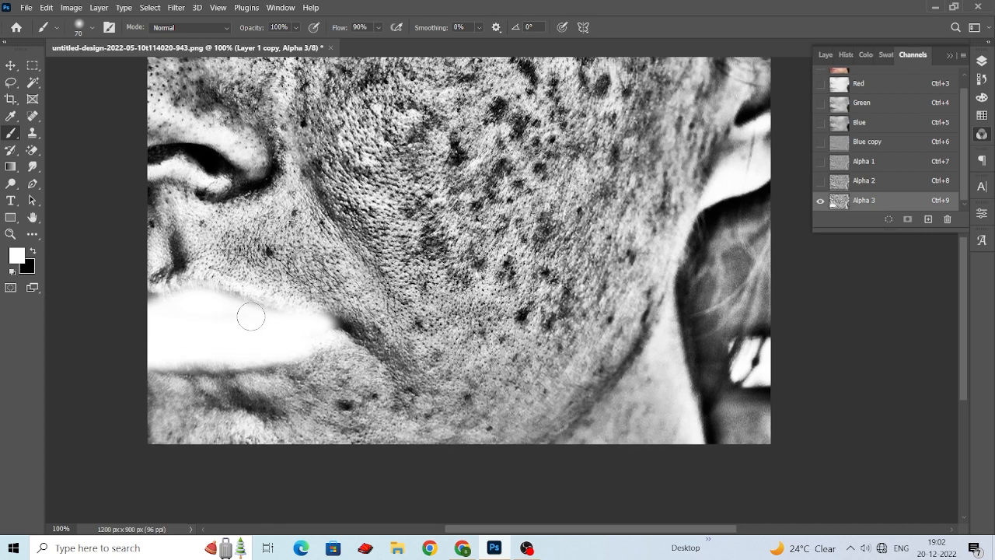
Paint the nostril white on Alpha 3 using a 50 px brush
key(bracketleft)
key(bracketleft)
mouse_move(152, 164)
mouse_down()
mouse_move(220, 164)
mouse_move(186, 151)
mouse_move(146, 159)
mouse_move(187, 147)
mouse_move(230, 165)
mouse_move(146, 163)
mouse_move(218, 175)
mouse_up()
key(ctrl+z)
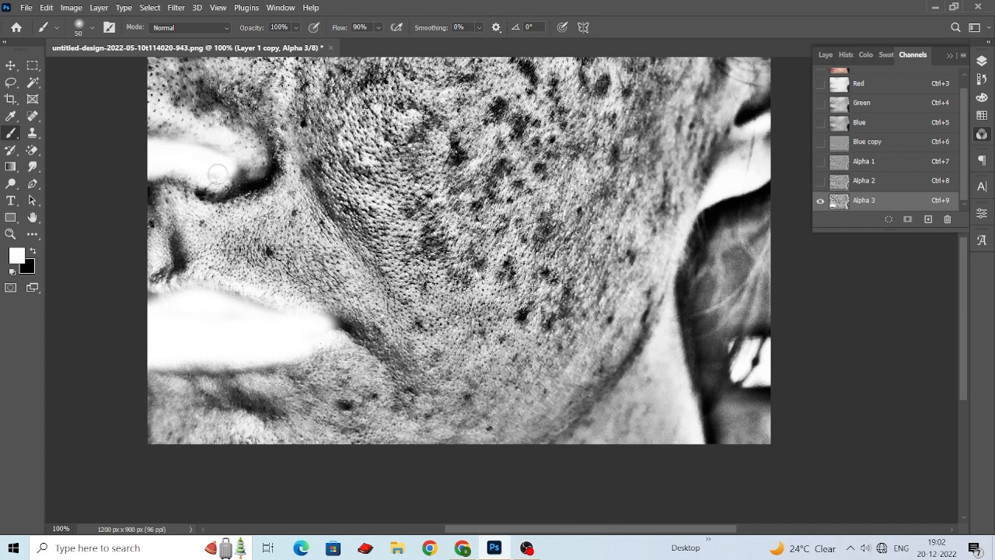
Paint the upper edge of the dark hair area below the earlobe white on Alpha 3
scroll(645, 239, down, 1)
scroll(581, 234, right, 5)
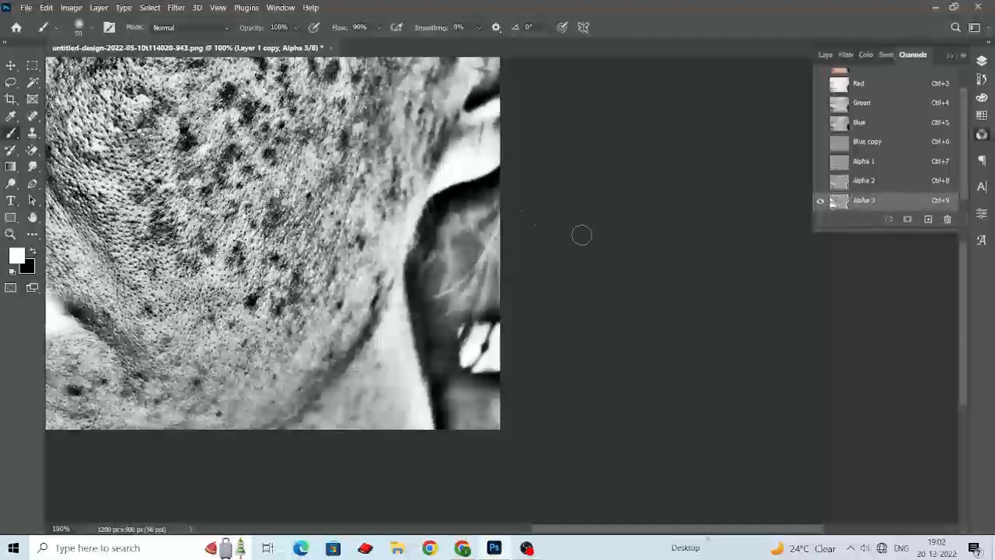
mouse_move(497, 209)
mouse_down()
mouse_move(477, 235)
mouse_move(510, 189)
mouse_move(469, 221)
mouse_move(510, 185)
mouse_move(445, 195)
mouse_move(509, 167)
mouse_move(483, 190)
mouse_move(431, 209)
mouse_move(419, 243)
mouse_up()
scroll(445, 234, down, 1)
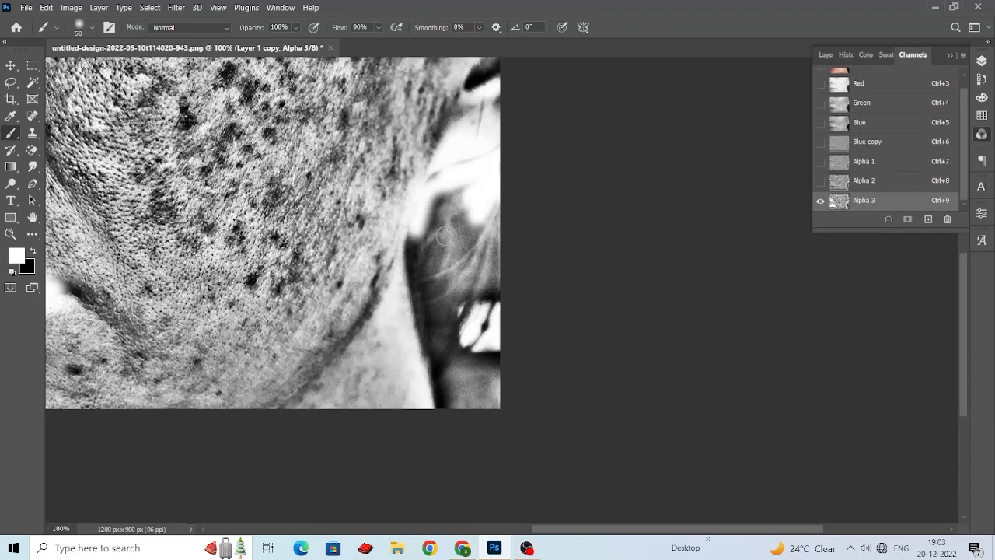
Paint the rest of the hair area beside the neck solid white, adjusting the brush size for the interior and edges
scroll(446, 235, down, 1)
scroll(436, 225, right, 2)
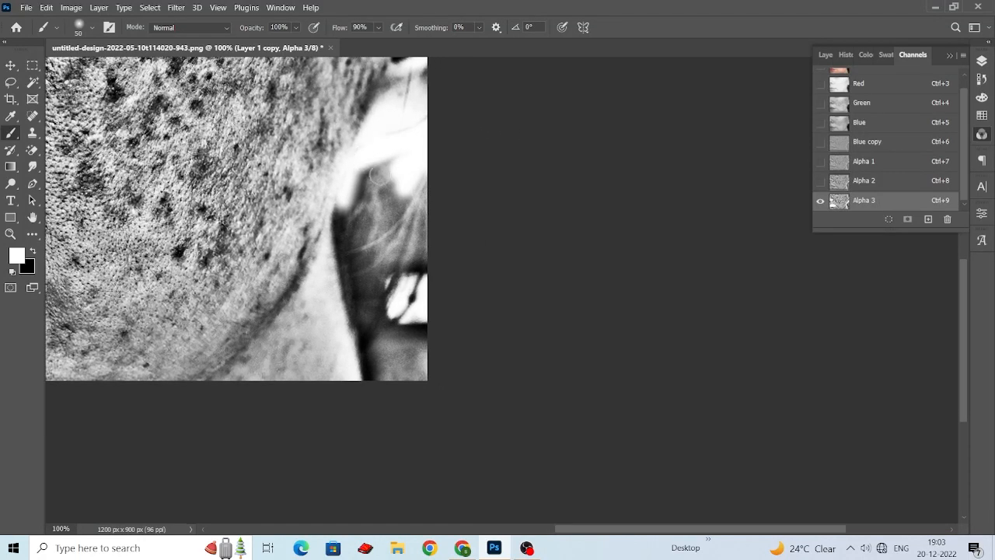
mouse_move(376, 173)
mouse_down()
mouse_move(369, 275)
mouse_move(362, 188)
mouse_move(366, 254)
mouse_up()
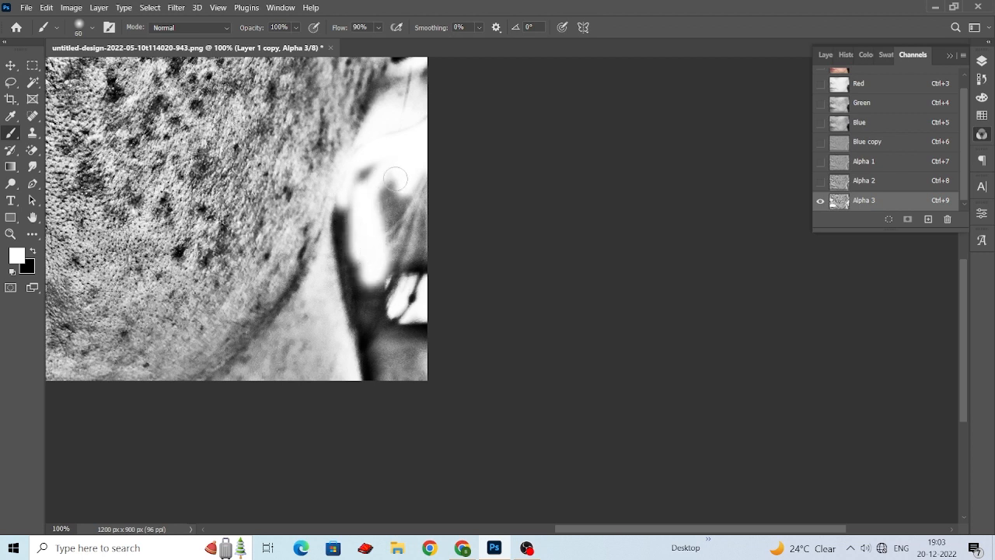
mouse_move(395, 180)
mouse_down()
mouse_move(392, 311)
mouse_move(422, 194)
mouse_up()
key(bracketright)
key(bracketright)
key(bracketright)
key(bracketright)
key(bracketright)
key(bracketright)
key(bracketright)
mouse_move(418, 249)
mouse_down()
mouse_move(414, 333)
mouse_move(407, 287)
mouse_move(428, 357)
mouse_move(406, 322)
mouse_move(370, 161)
mouse_move(356, 196)
mouse_move(359, 259)
mouse_up()
key(bracketleft)
key(bracketleft)
key(bracketleft)
mouse_move(342, 212)
mouse_down()
mouse_move(379, 362)
mouse_move(364, 270)
mouse_move(365, 321)
mouse_move(343, 234)
mouse_move(376, 394)
mouse_move(392, 319)
mouse_up()
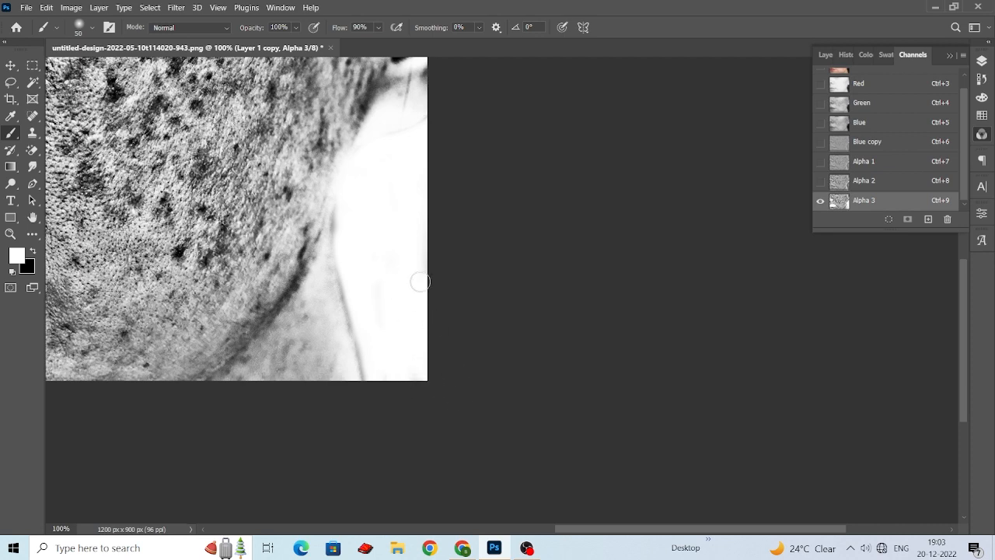
Paint the hair above the ear white along the image's upper corner, starting with a 70 px brush
scroll(422, 282, up, 10)
scroll(419, 268, up, 2)
key(bracketright)
key(bracketright)
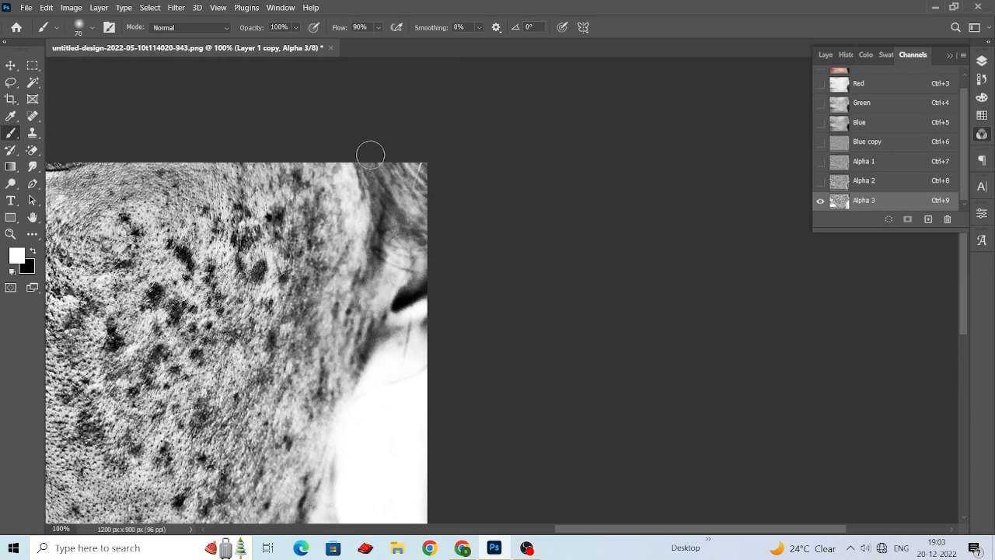
mouse_move(369, 151)
mouse_down()
mouse_move(412, 203)
mouse_move(404, 158)
mouse_move(446, 190)
mouse_up()
key(bracketleft)
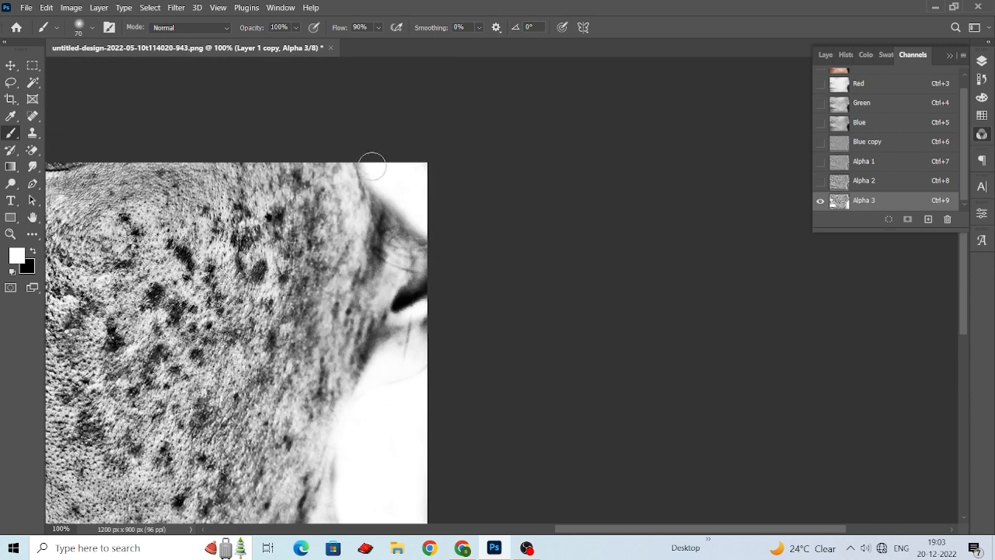
mouse_move(371, 163)
mouse_down()
mouse_move(432, 249)
mouse_move(404, 247)
mouse_move(358, 165)
mouse_move(386, 212)
mouse_move(413, 225)
mouse_up()
Whiten the remaining upper edge and corner of the lips on Alpha 3 with a 45 px brush
key(bracketleft)
key(bracketleft)
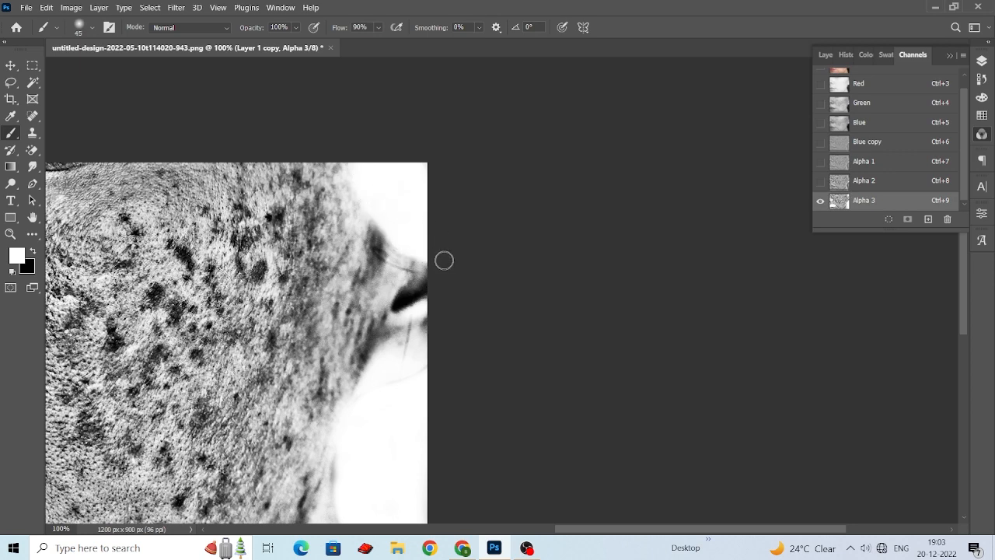
scroll(466, 246, down, 3)
scroll(467, 247, left, 5)
scroll(396, 212, left, 4)
scroll(396, 211, down, 2)
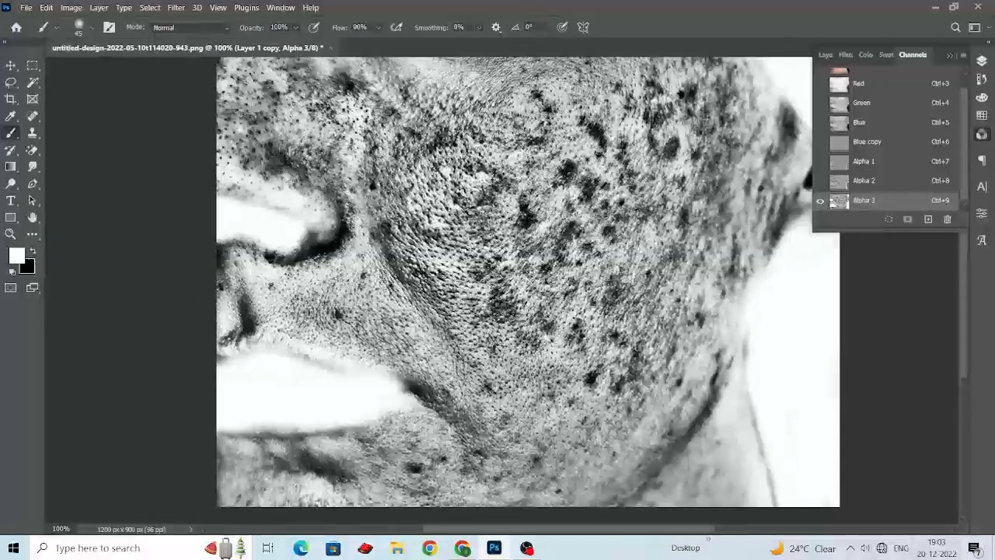
scroll(259, 362, left, 1)
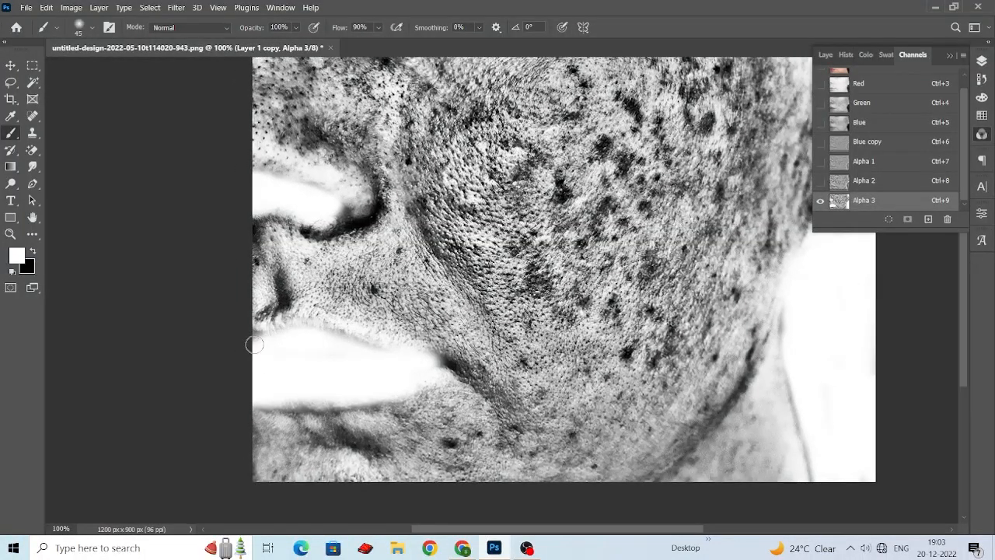
mouse_move(314, 335)
mouse_down()
mouse_move(369, 346)
mouse_move(451, 344)
mouse_up()
scroll(334, 346, down, 1)
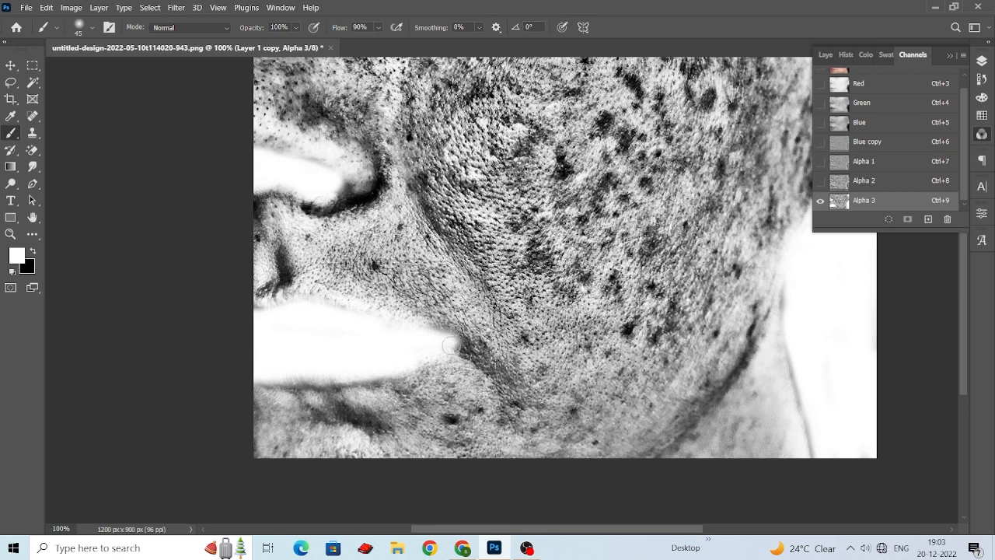
Load Alpha 3 as a selection and invert it
scroll(450, 344, right, 3)
scroll(278, 340, up, 1)
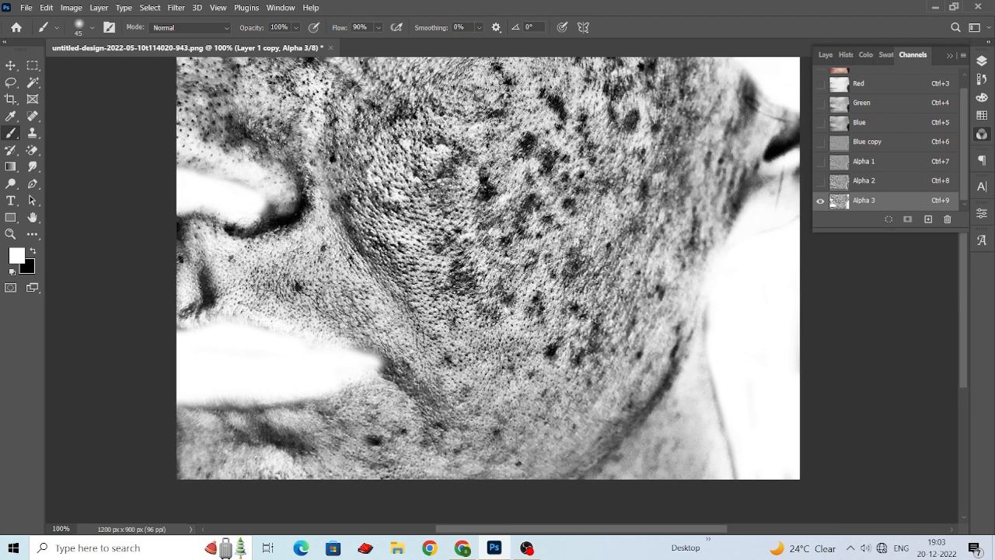
click(889, 220)
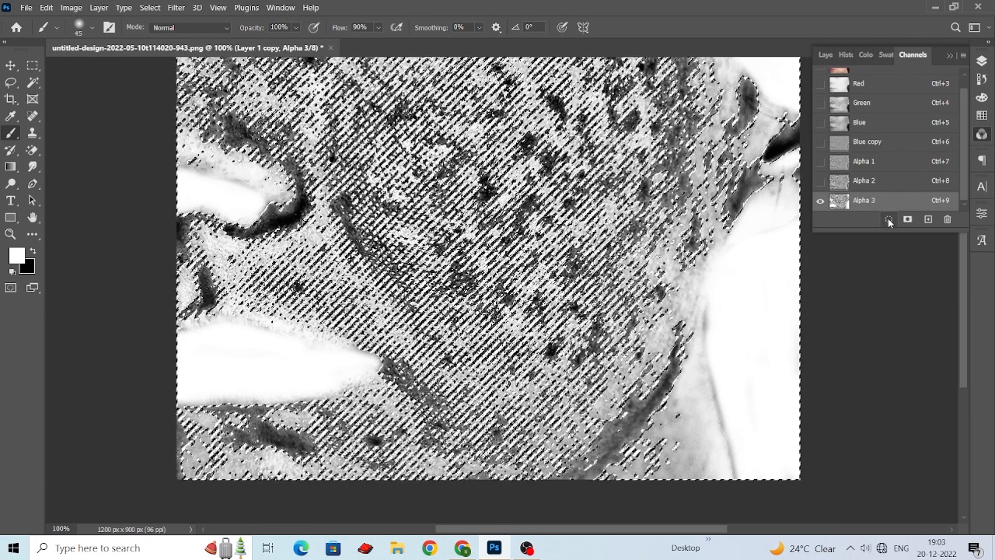
click(150, 7)
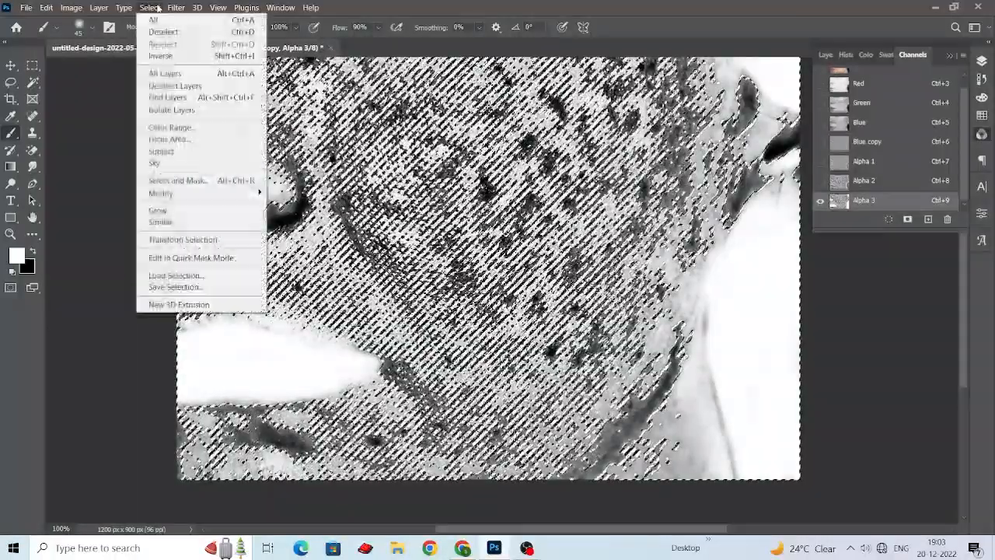
click(157, 56)
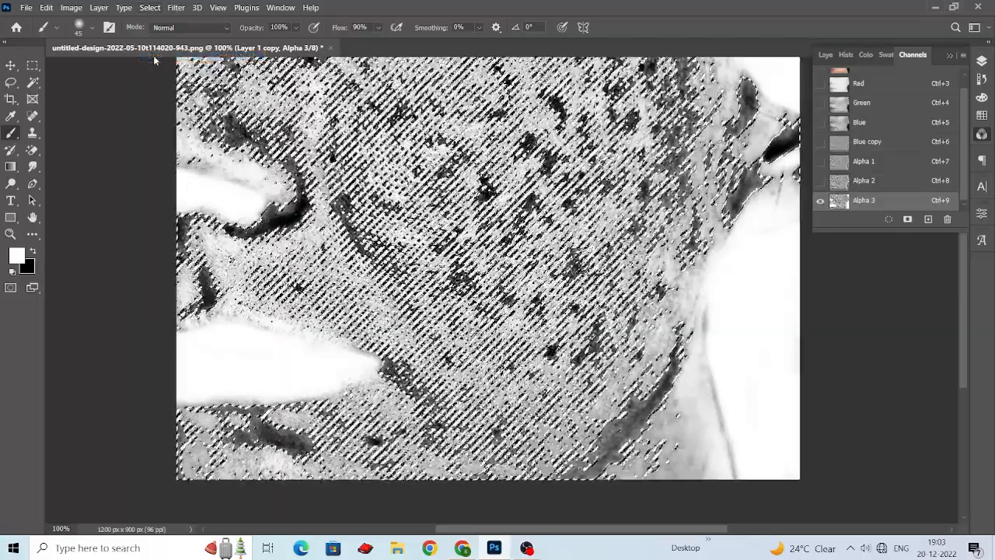
Reactivate the RGB composite channel and return to the layer list for editing Layer 1 copy
scroll(894, 109, up, 1)
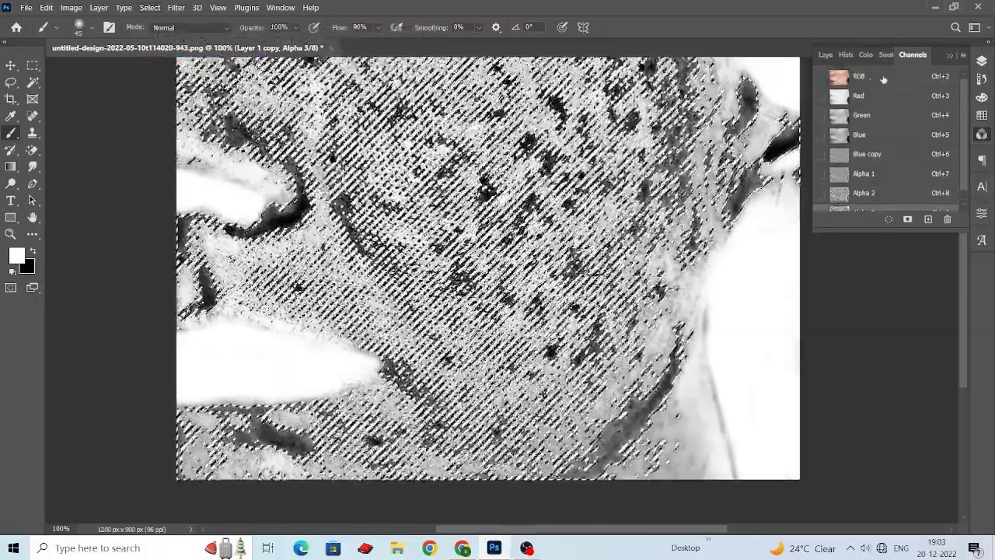
click(868, 77)
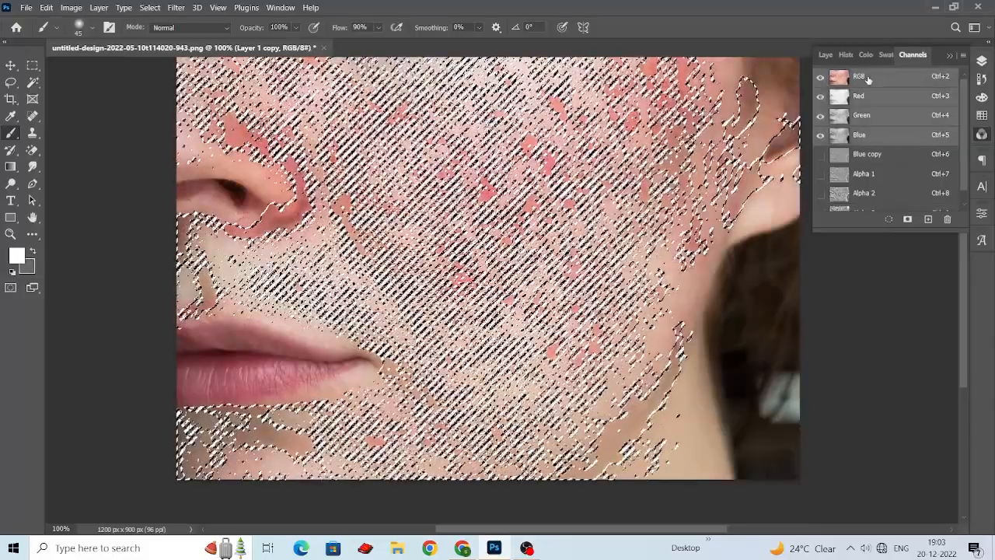
click(825, 55)
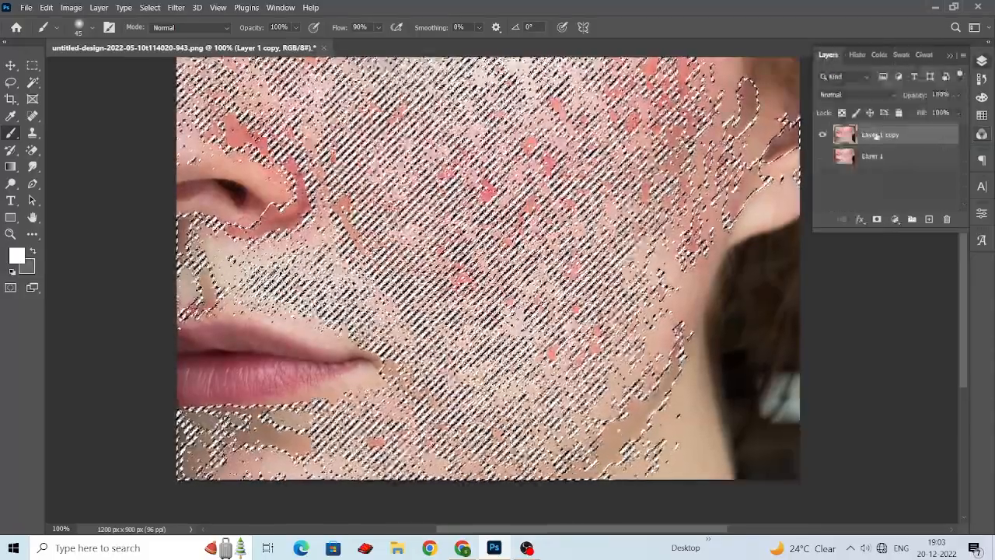
scroll(488, 280, up, 1)
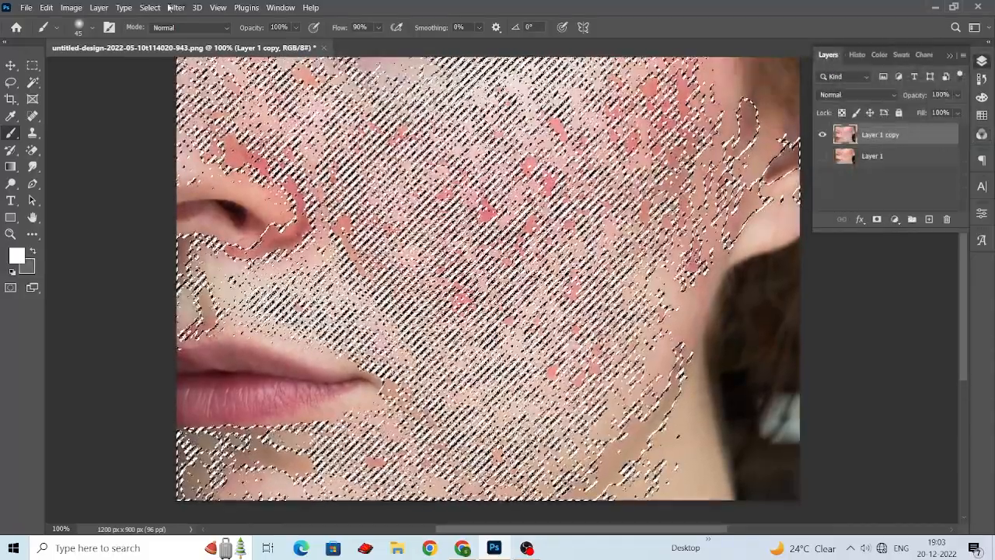
Apply a Curves adjustment to the selection on Layer 1 copy, raising the RGB curve to output 166 at input 118
click(71, 7)
mouse_move(100, 41)
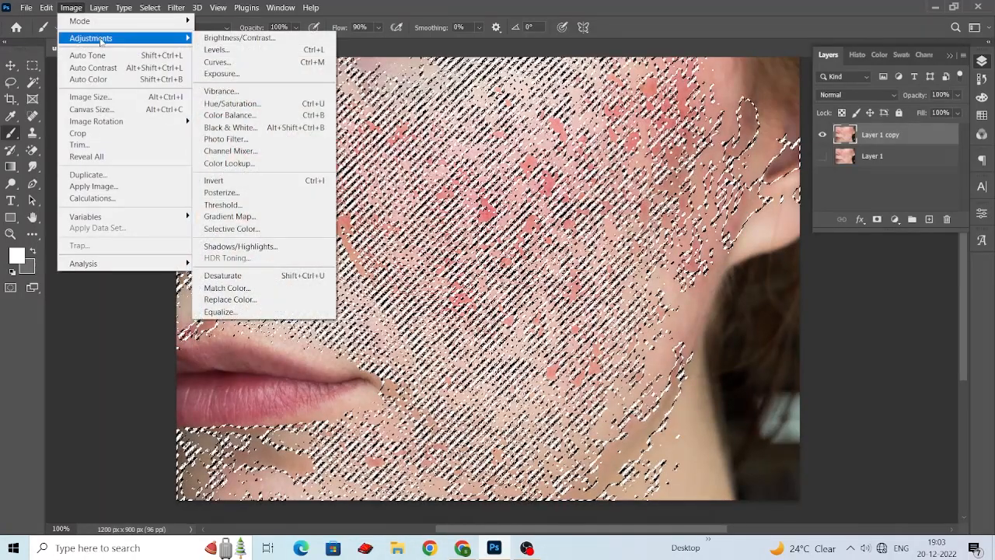
click(217, 63)
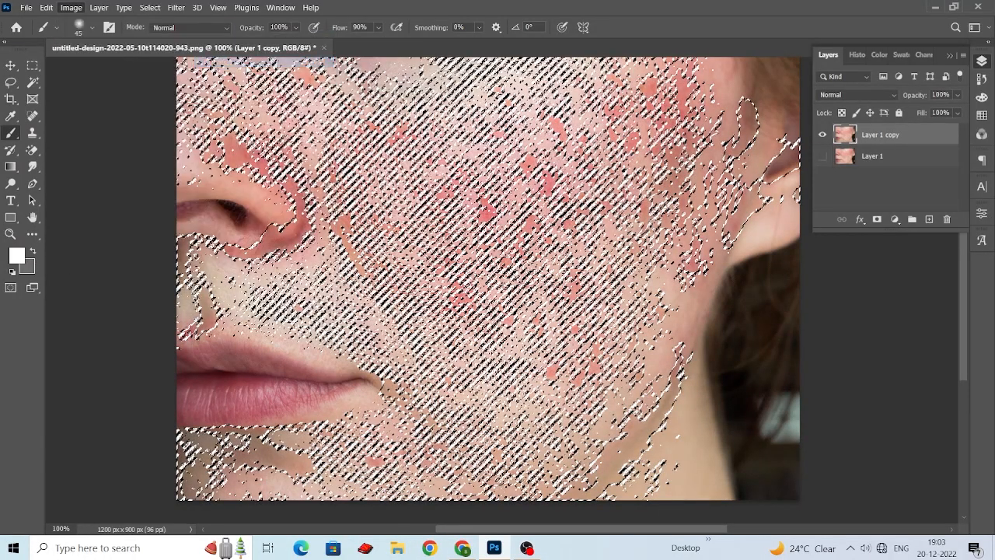
drag(503, 128, 695, 160)
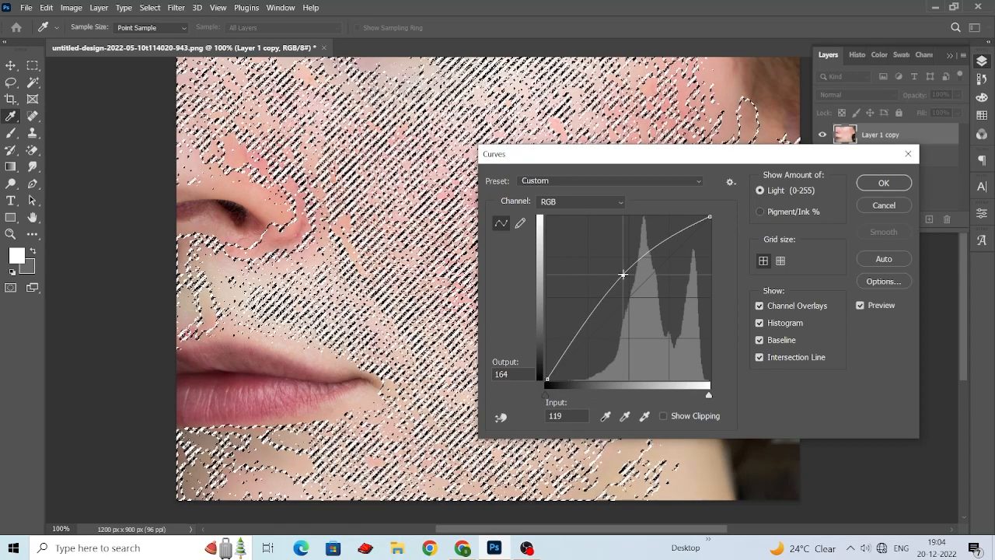
drag(623, 275, 621, 272)
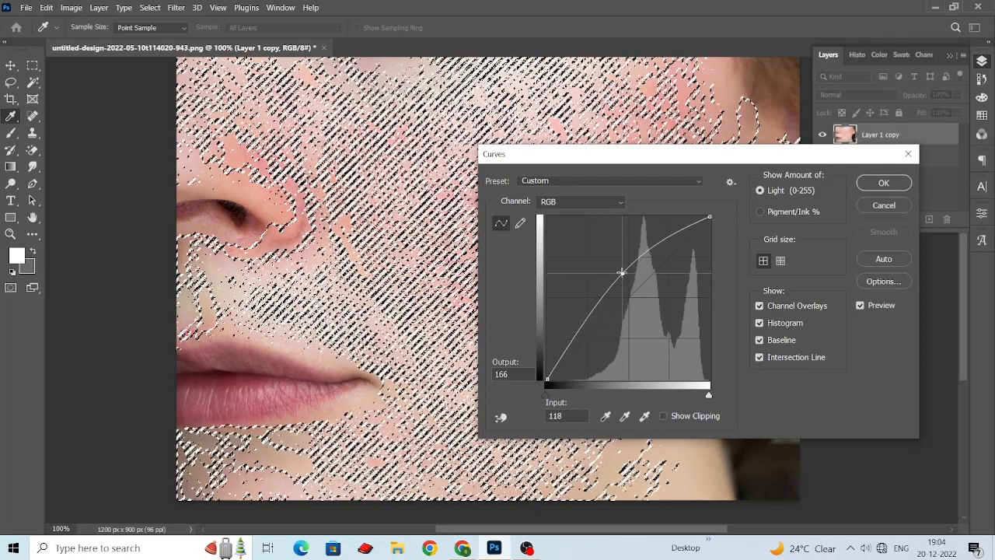
click(879, 185)
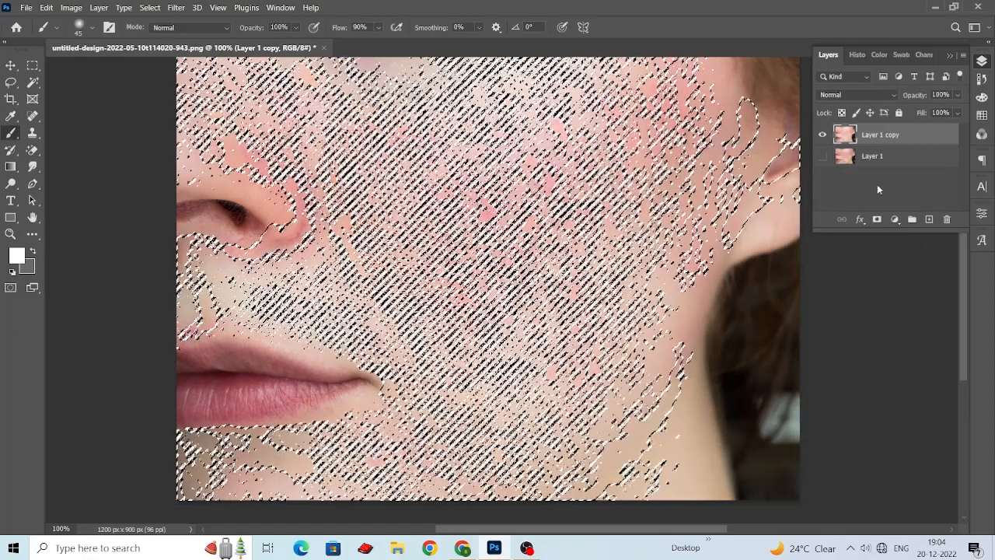
Apply a Surface Blur to the selected skin with a 30-pixel radius and a threshold of 20 levels
click(175, 7)
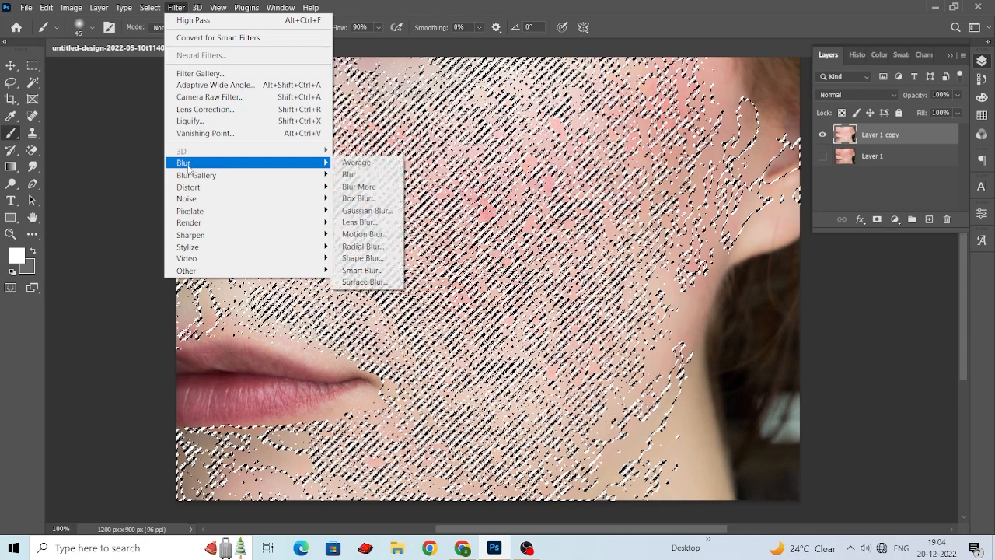
click(366, 282)
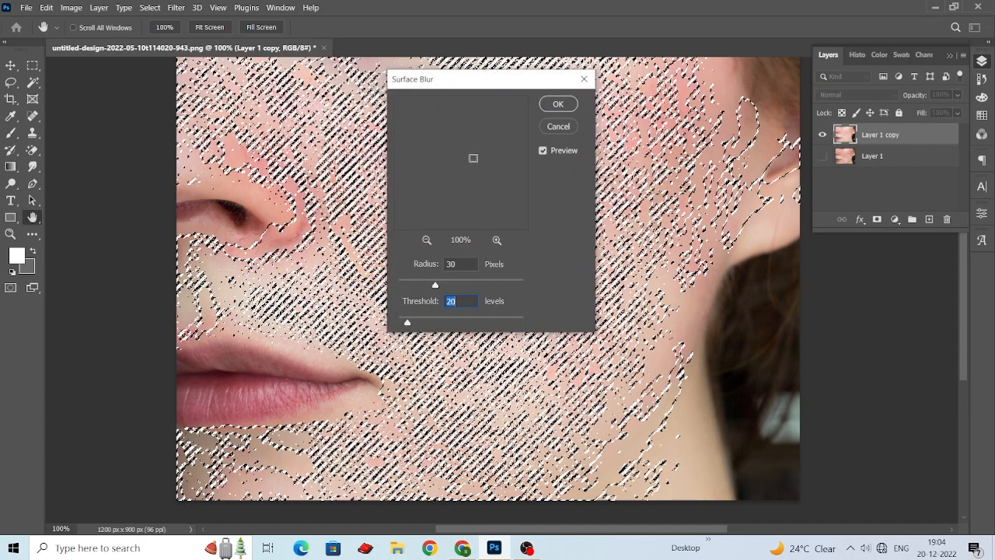
drag(466, 87, 572, 118)
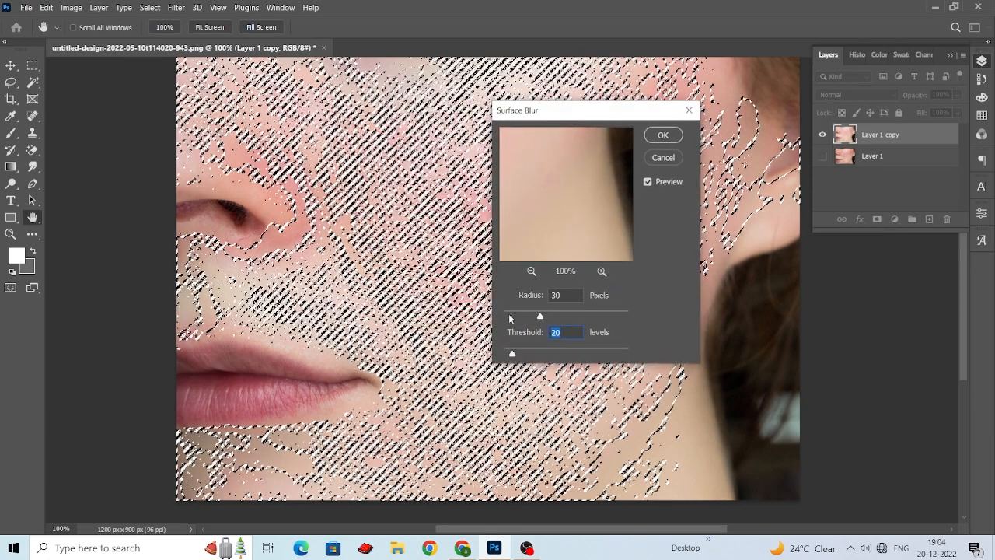
click(556, 296)
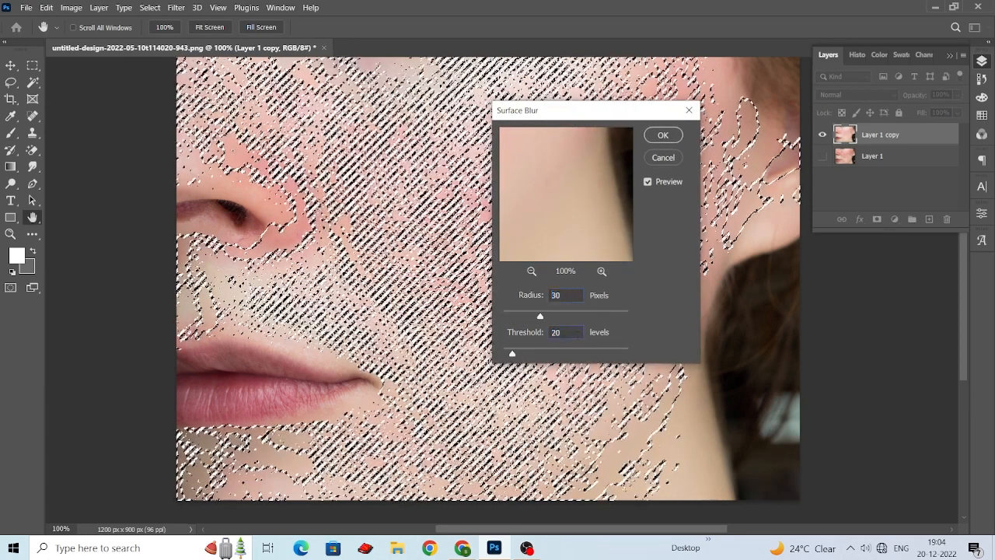
key(Tab)
key(Tab)
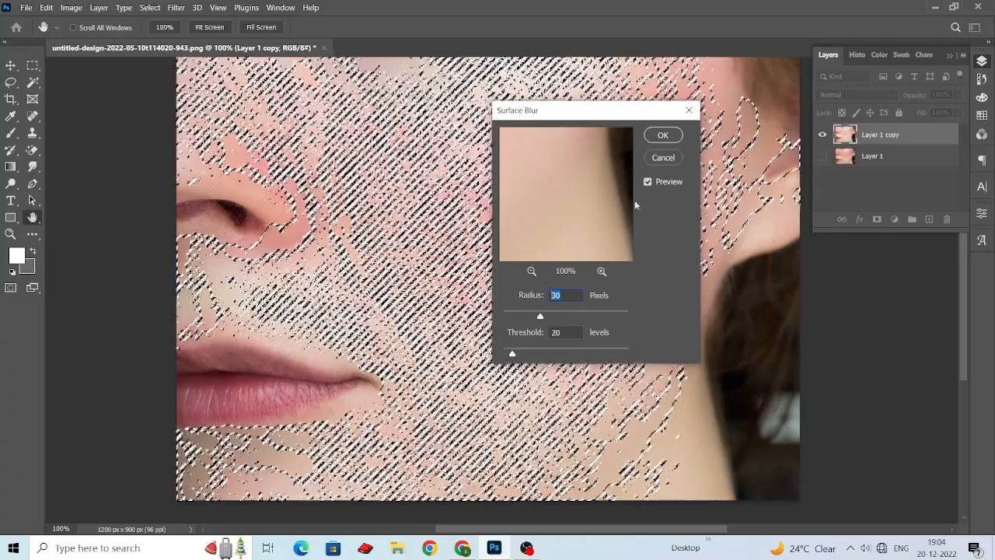
click(663, 137)
key(b)
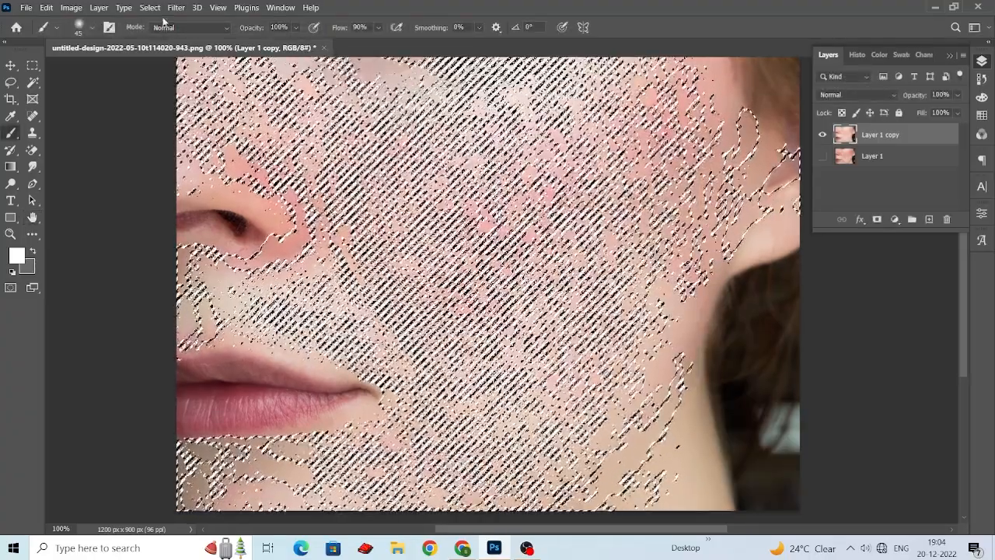
Deselect the active skin selection on Layer 1 copy
click(150, 8)
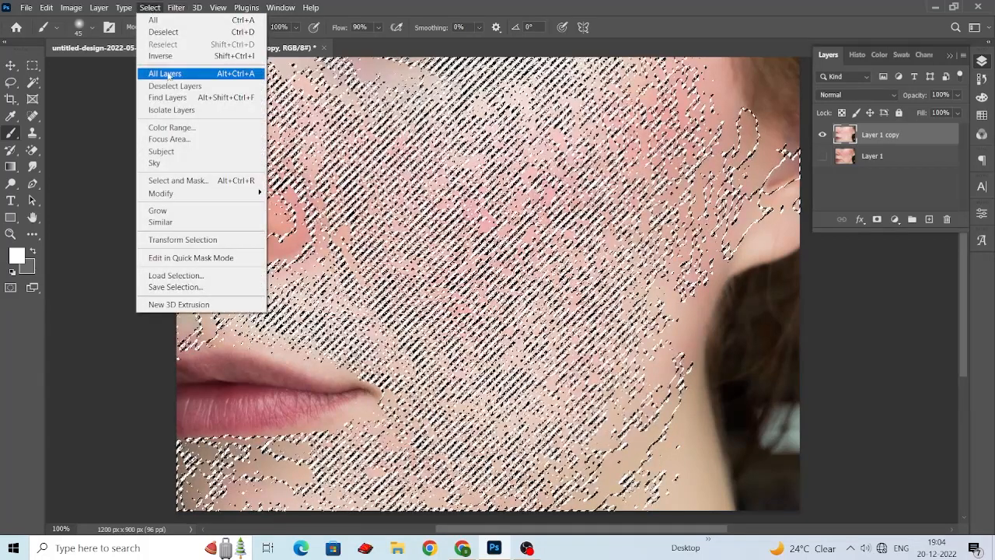
click(166, 32)
scroll(535, 212, up, 2)
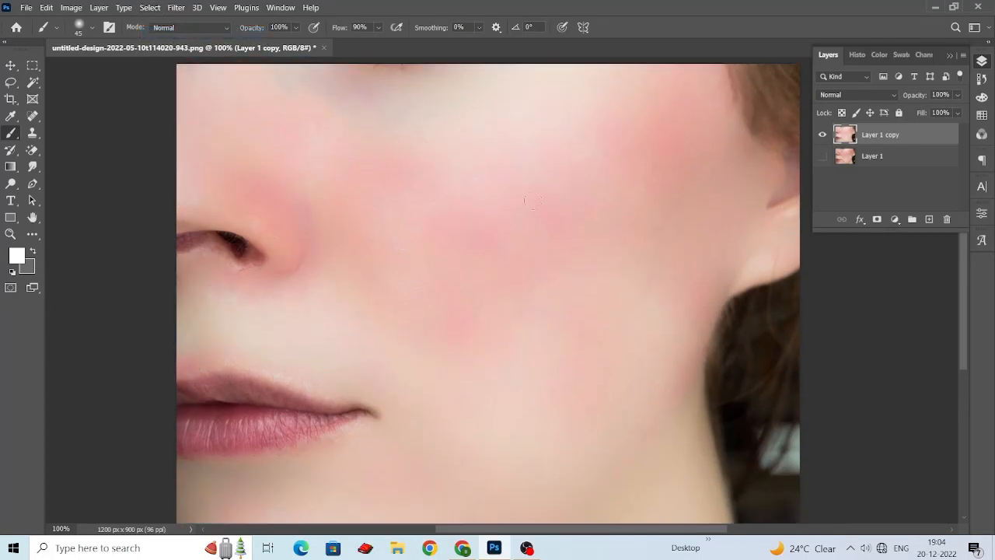
Make the original Layer 1 visible beneath Layer 1 copy
click(822, 136)
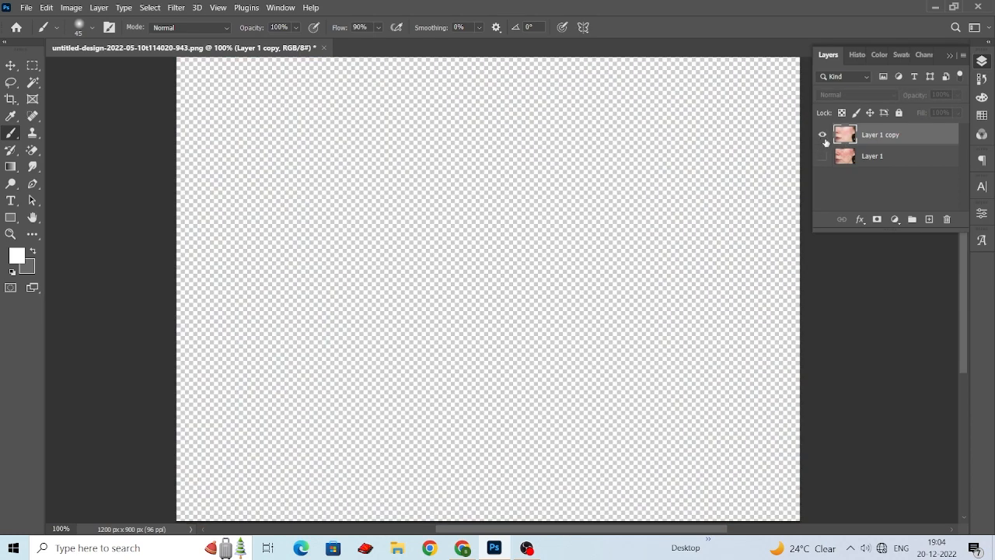
click(822, 136)
click(822, 155)
Compare the original and retouched skin by repeatedly hiding and showing Layer 1 copy
click(822, 136)
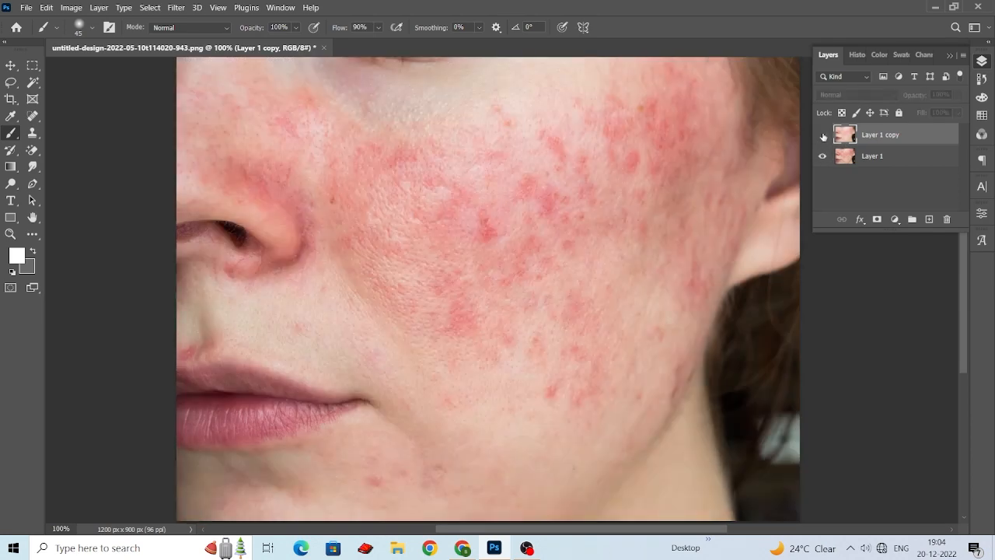
click(822, 136)
click(822, 136)
click(822, 136)
click(823, 136)
click(822, 136)
click(822, 136)
click(823, 137)
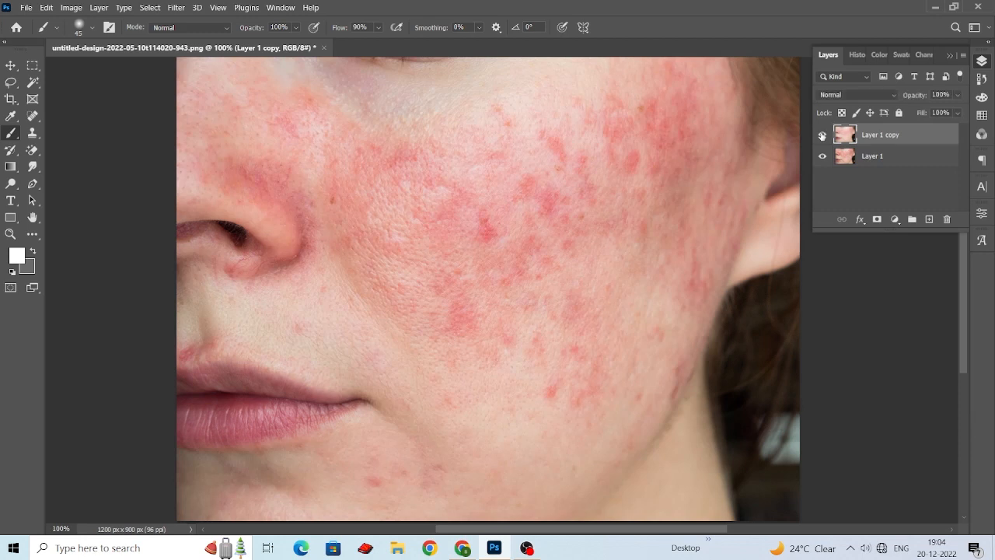
View the whole image at 66.7% and toggle Layer 1 copy's visibility to compare the skin before and after retouching
mouse_move(653, 171)
mouse_down()
mouse_move(562, 207)
mouse_move(431, 219)
mouse_move(440, 240)
mouse_move(541, 268)
mouse_up()
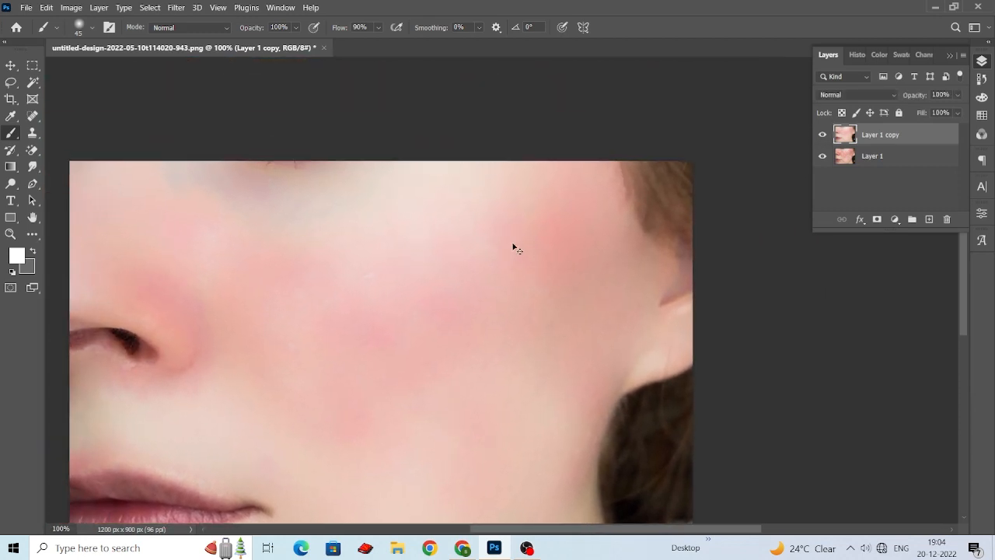
scroll(513, 246, down, 1)
scroll(509, 238, down, 1)
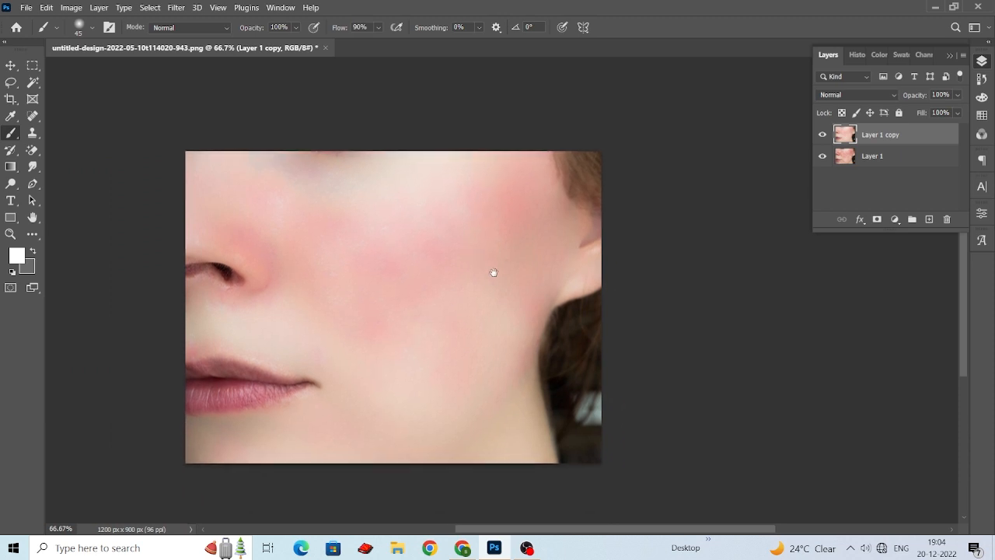
scroll(497, 265, down, 1)
click(823, 135)
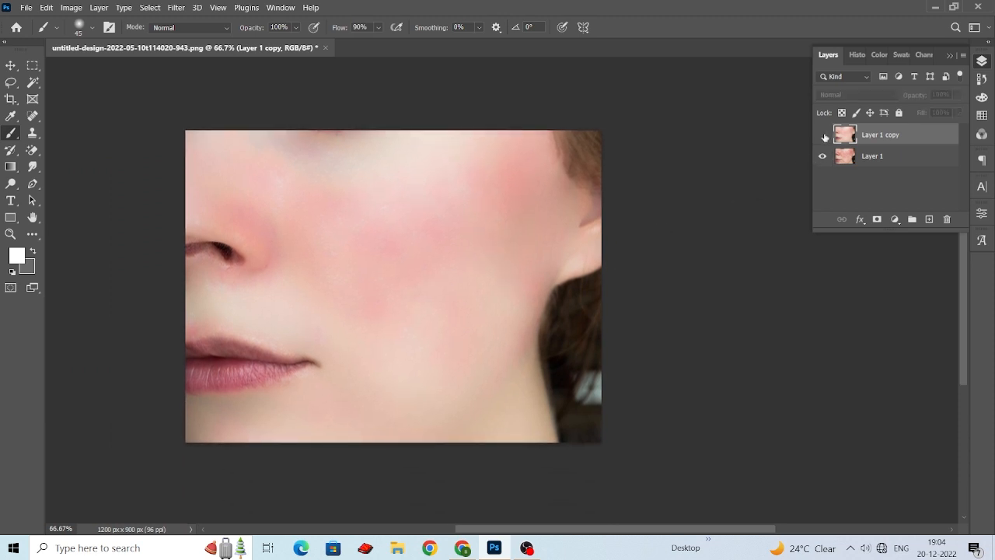
click(823, 136)
click(823, 135)
click(822, 136)
click(822, 135)
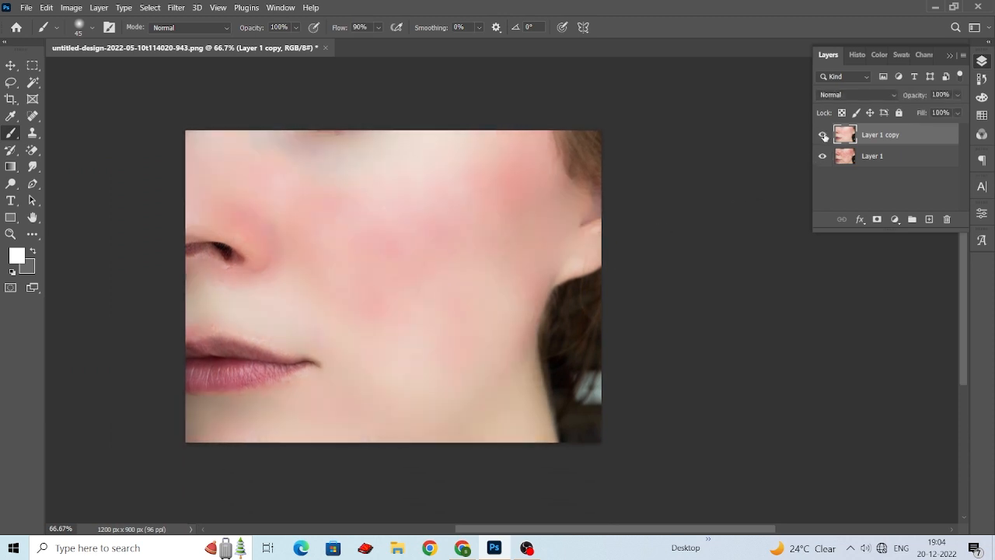
click(822, 136)
click(822, 135)
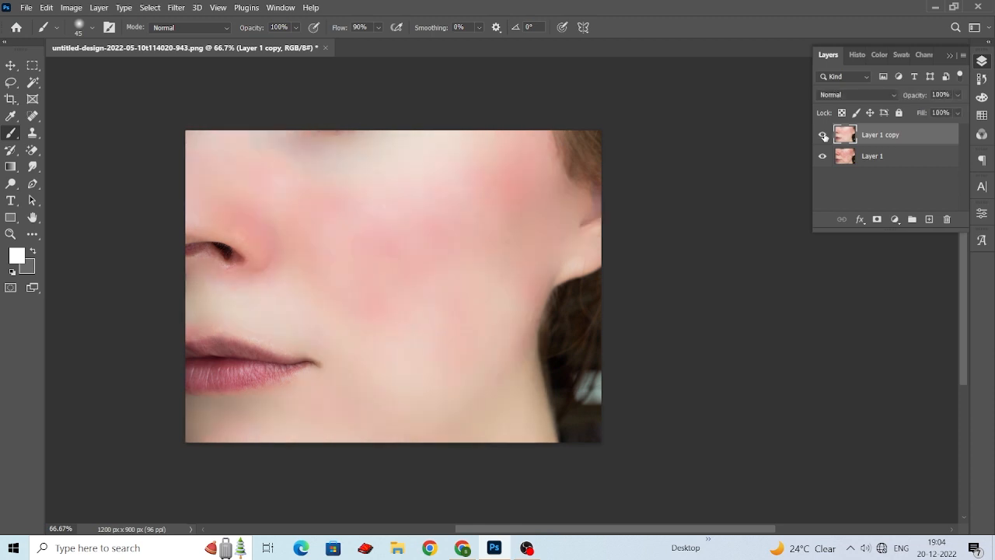